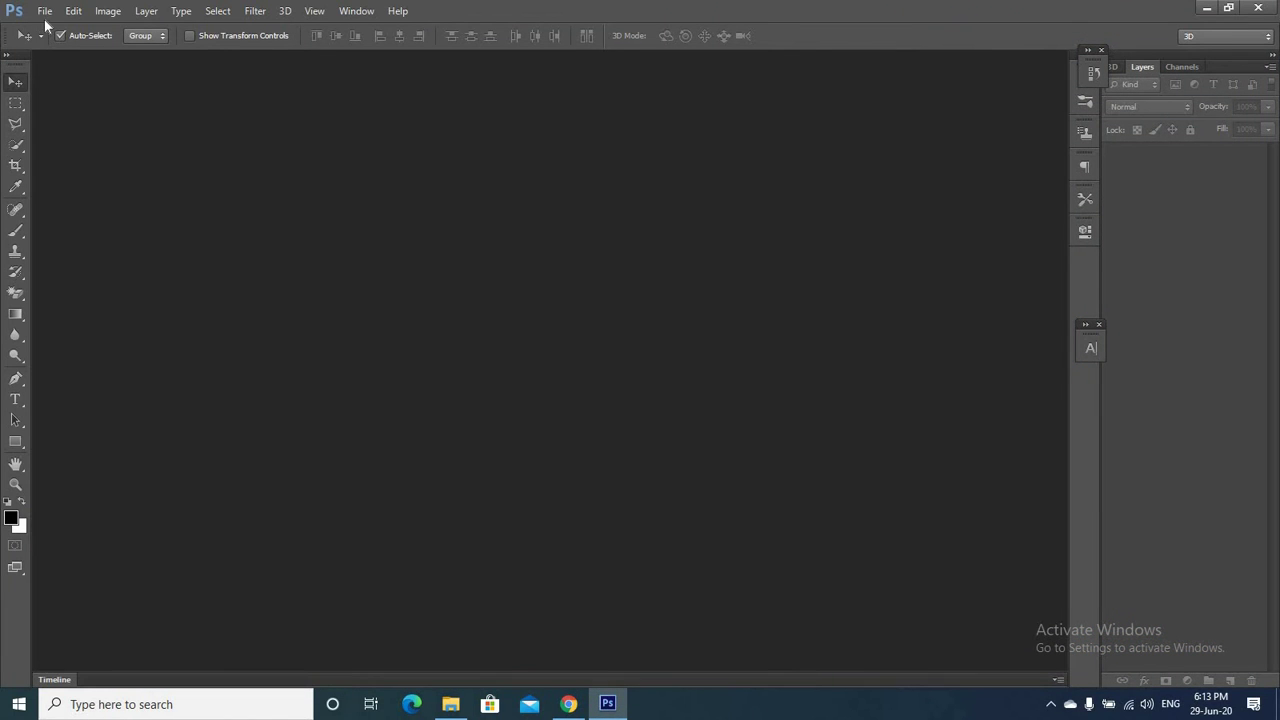
Open the back-view and front-view Honor 30 Pro+ phone JPGs together as two documents
left_click(45, 11)
left_click(60, 43)
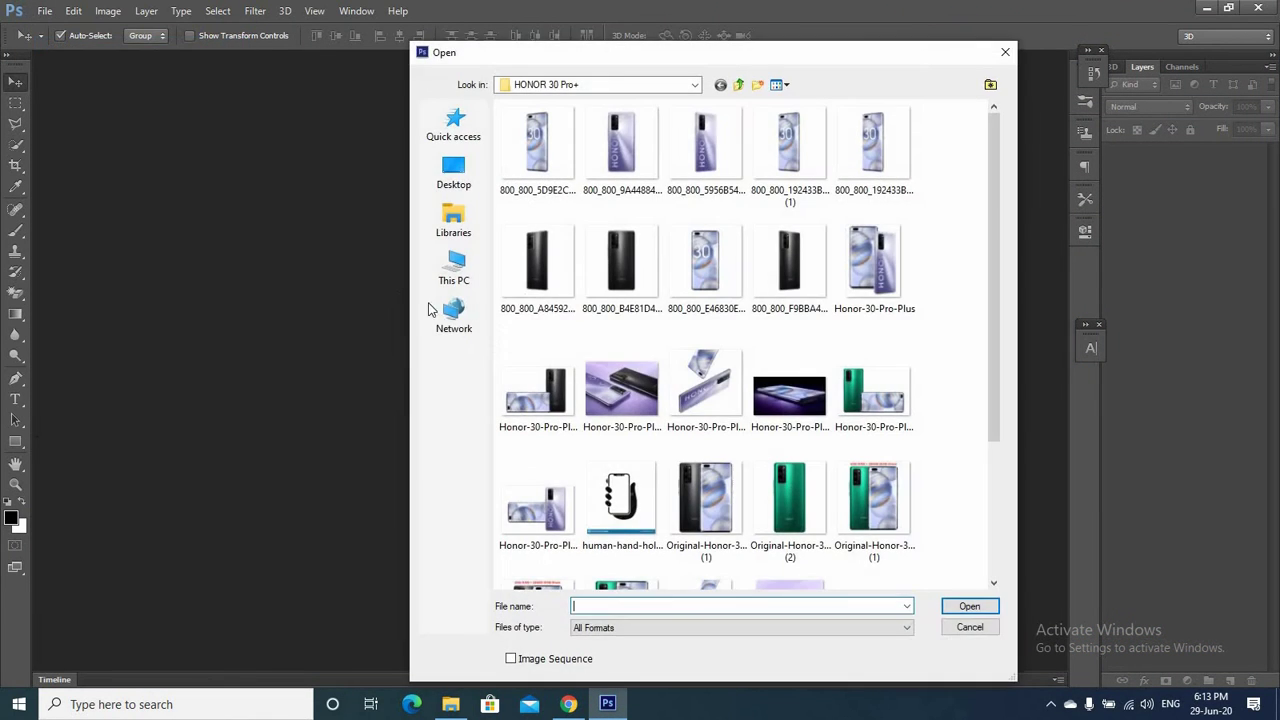
left_click(645, 178)
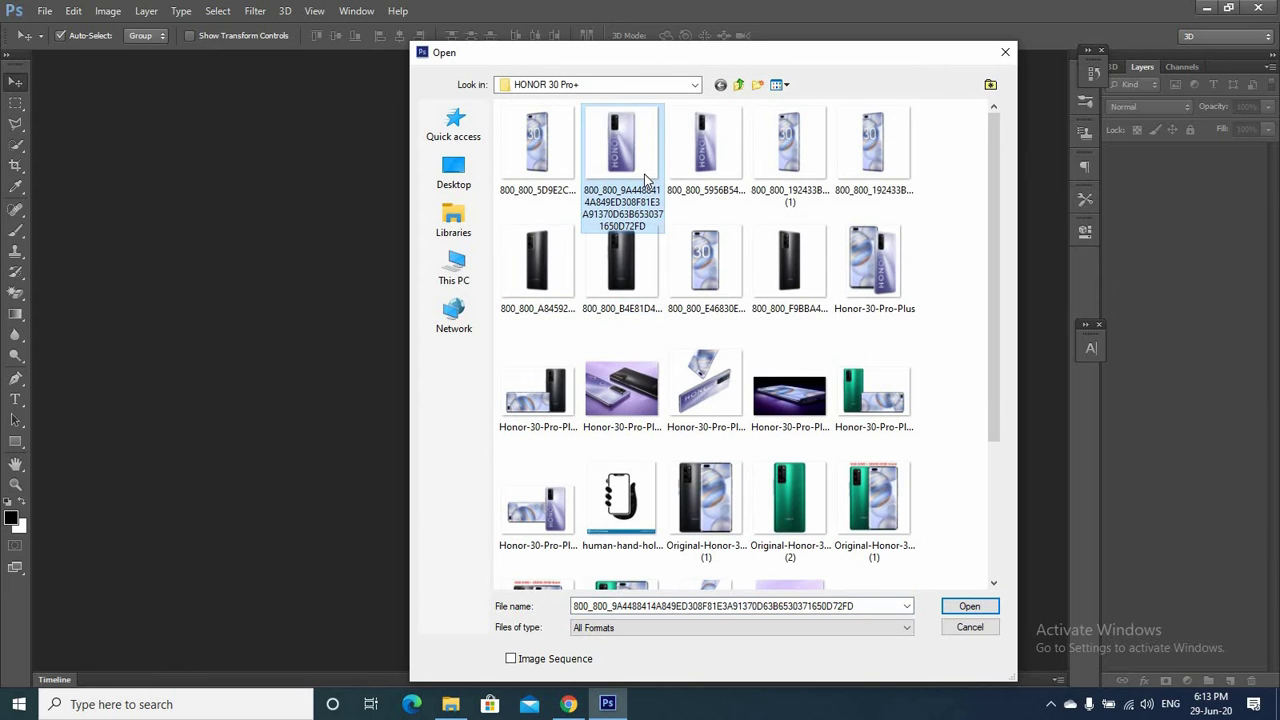
left_click(712, 280, "ctrl")
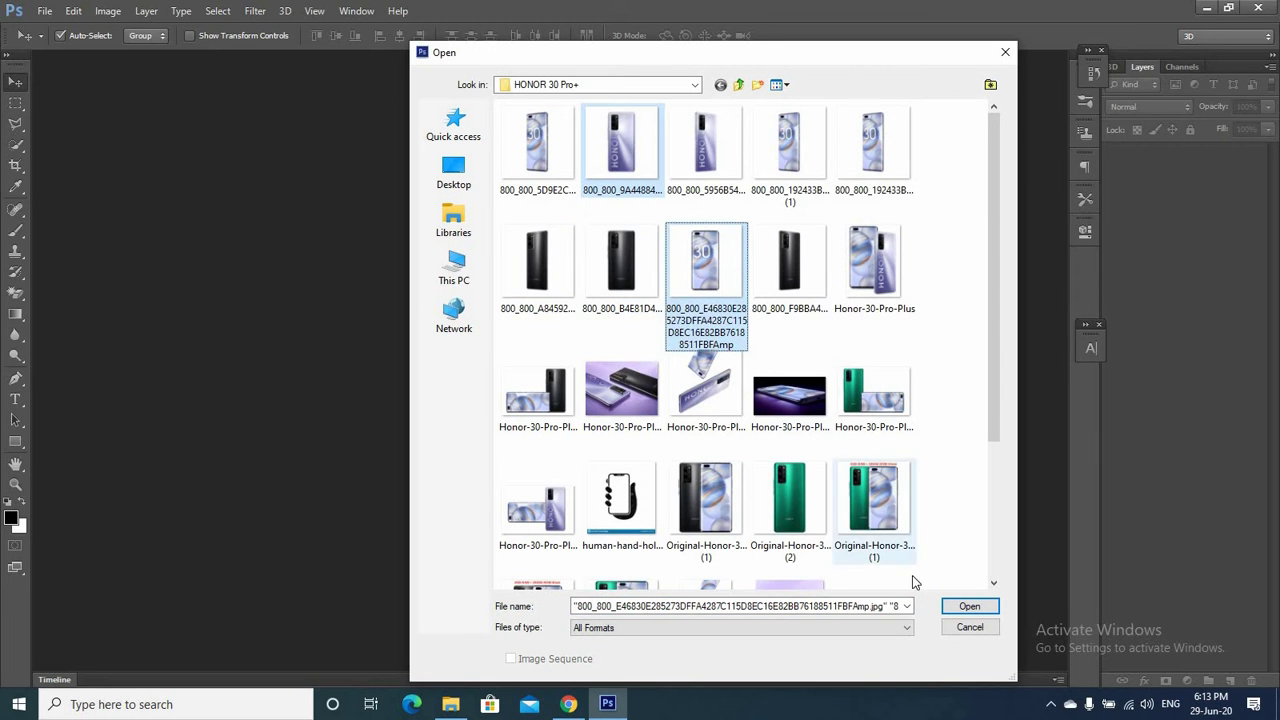
left_click(966, 606)
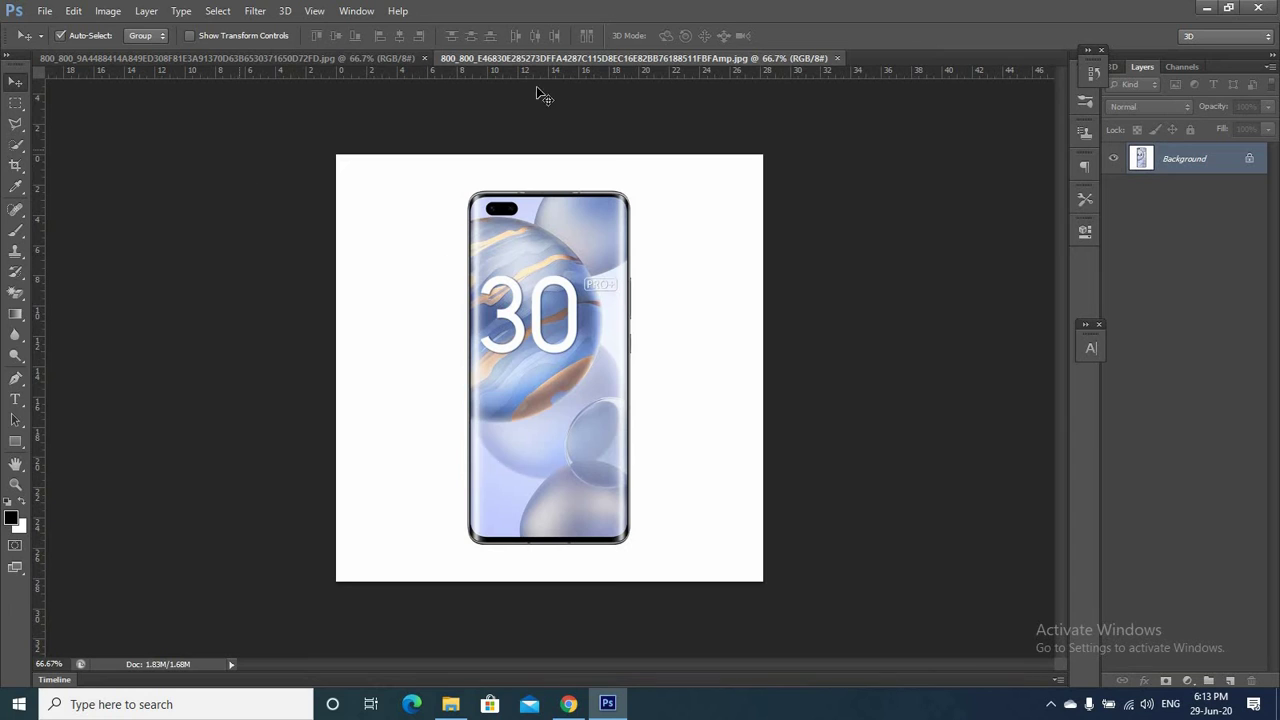
Magic-erase the white background around both the front and back phones, then start a new 1280 × 853 white document
left_click(16, 300)
left_click(71, 322)
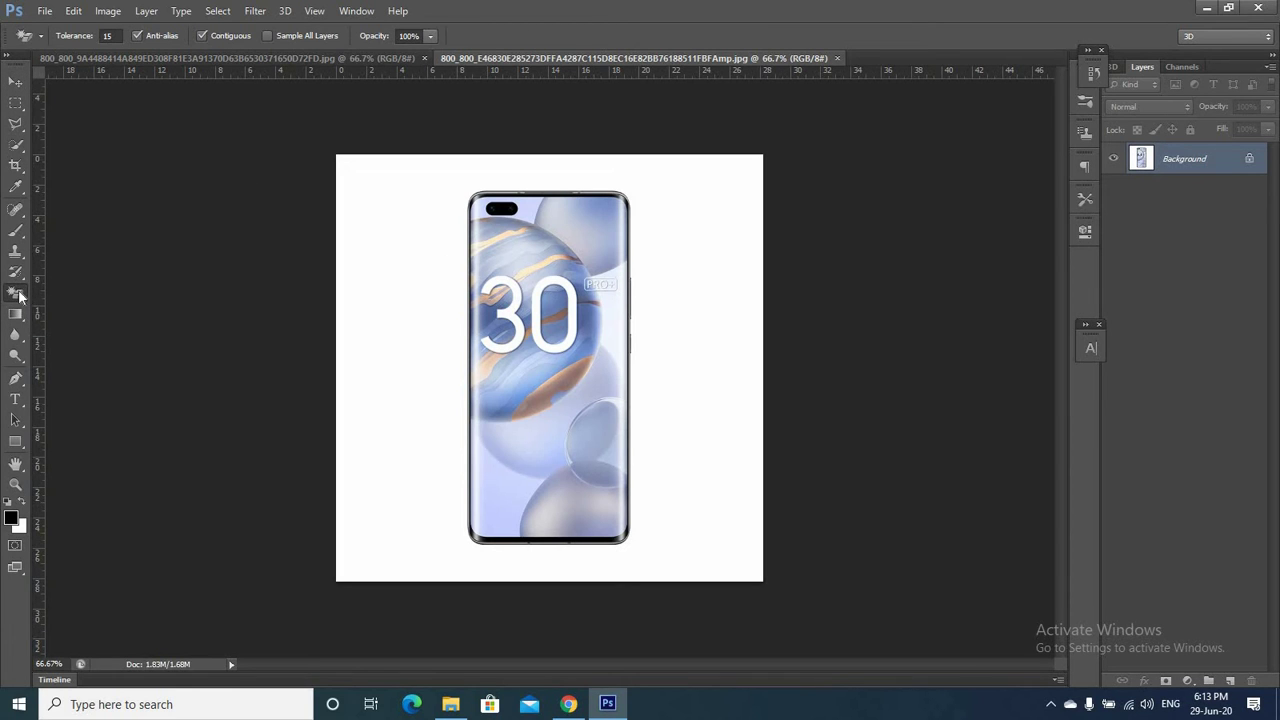
left_click(362, 292)
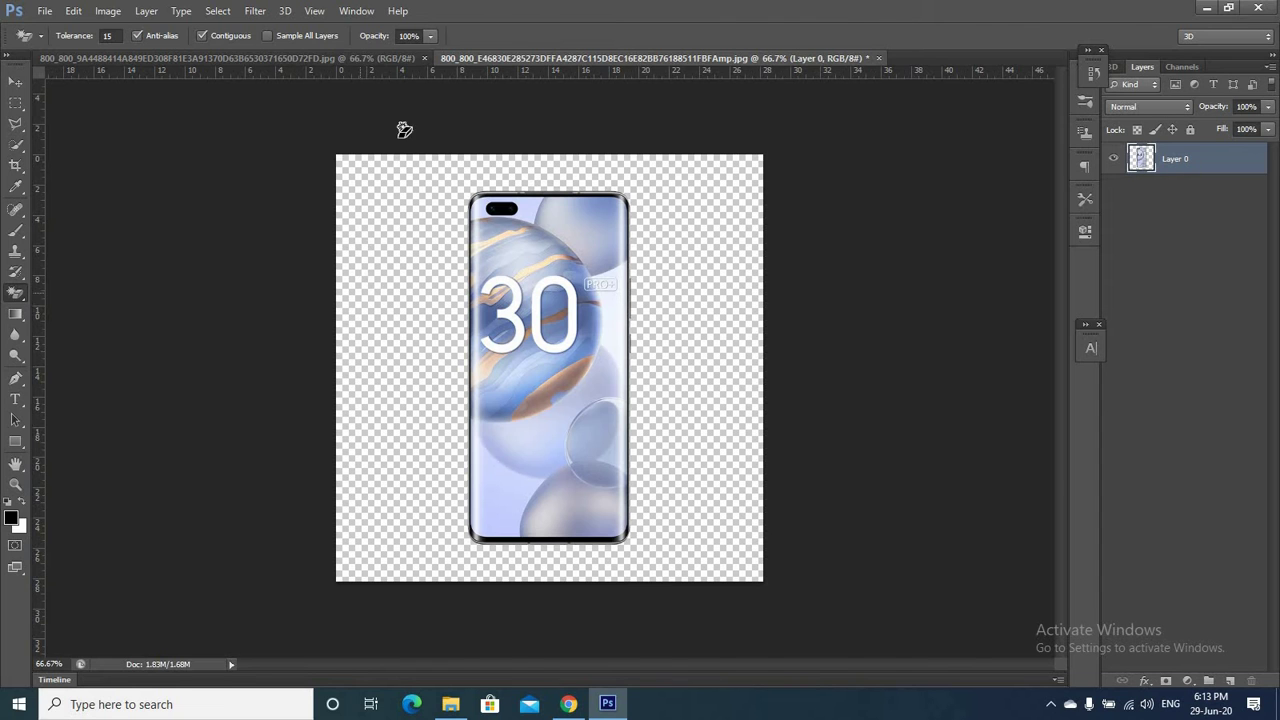
left_click(395, 60)
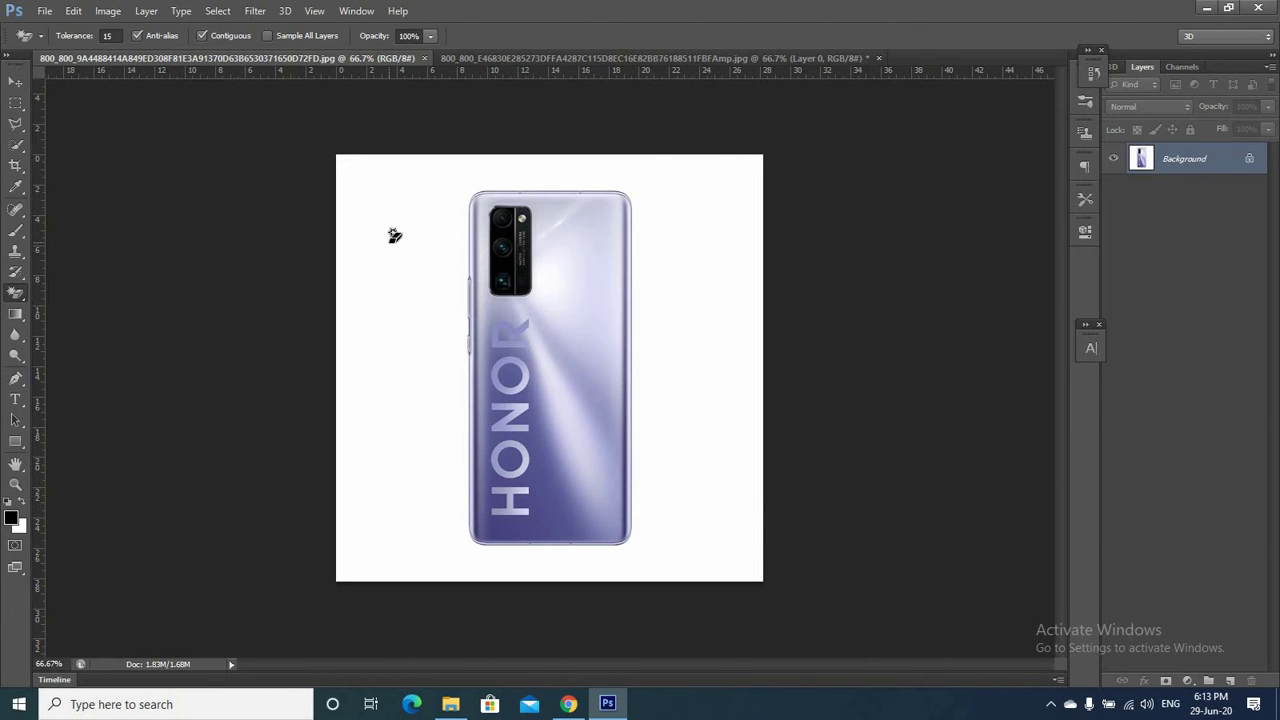
left_click(390, 240)
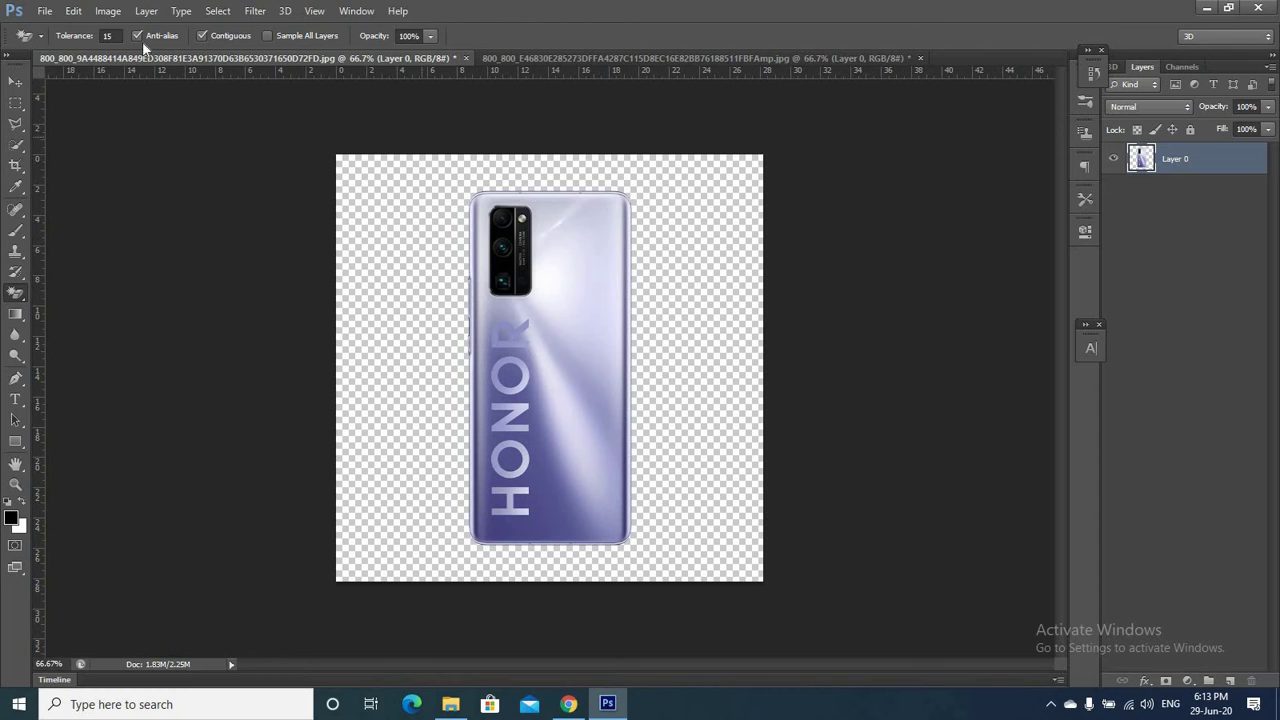
left_click(45, 12)
left_click(60, 28)
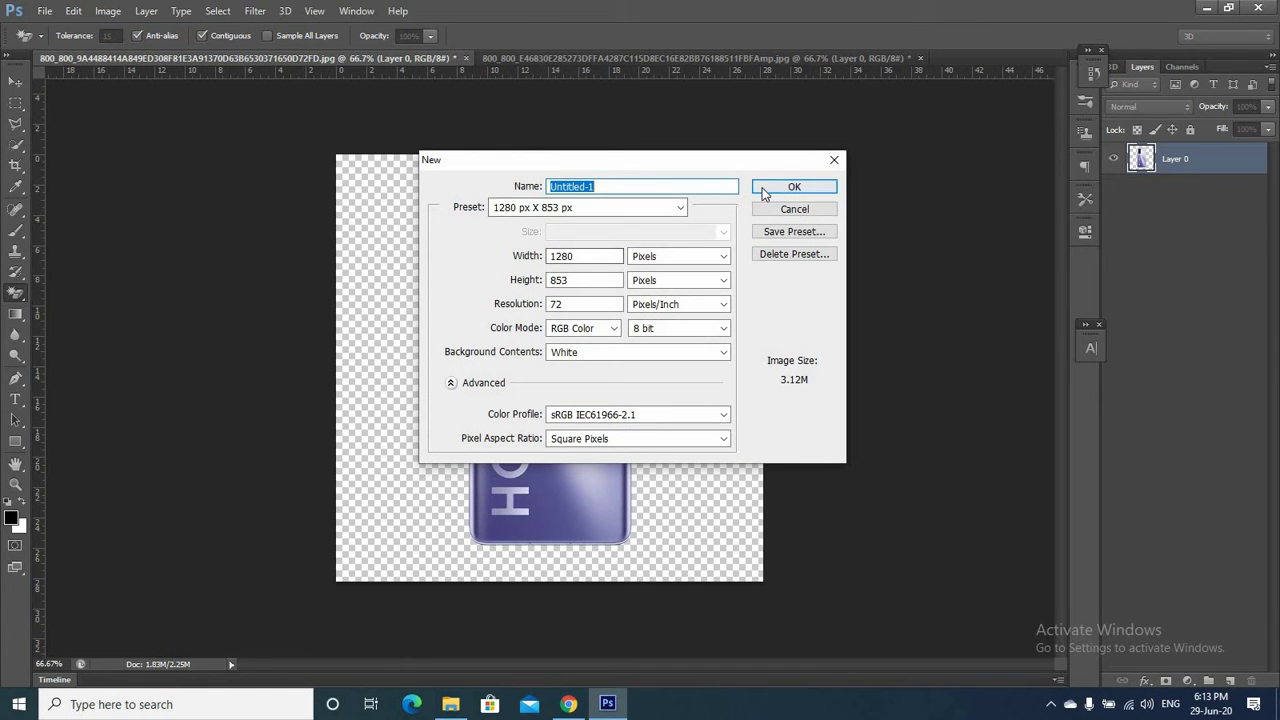
Create the blank Untitled-1 canvas and drag both cut-out phones into it
left_click(770, 187)
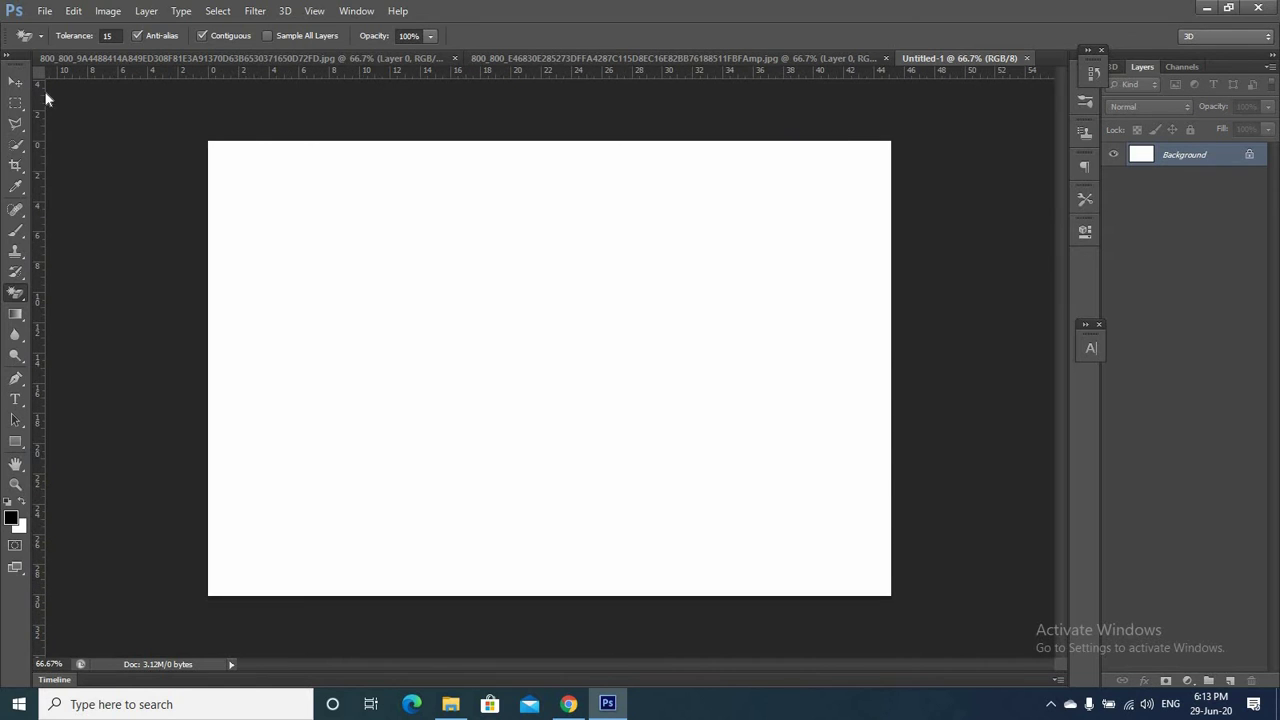
scroll(350, 280, "up", 2)
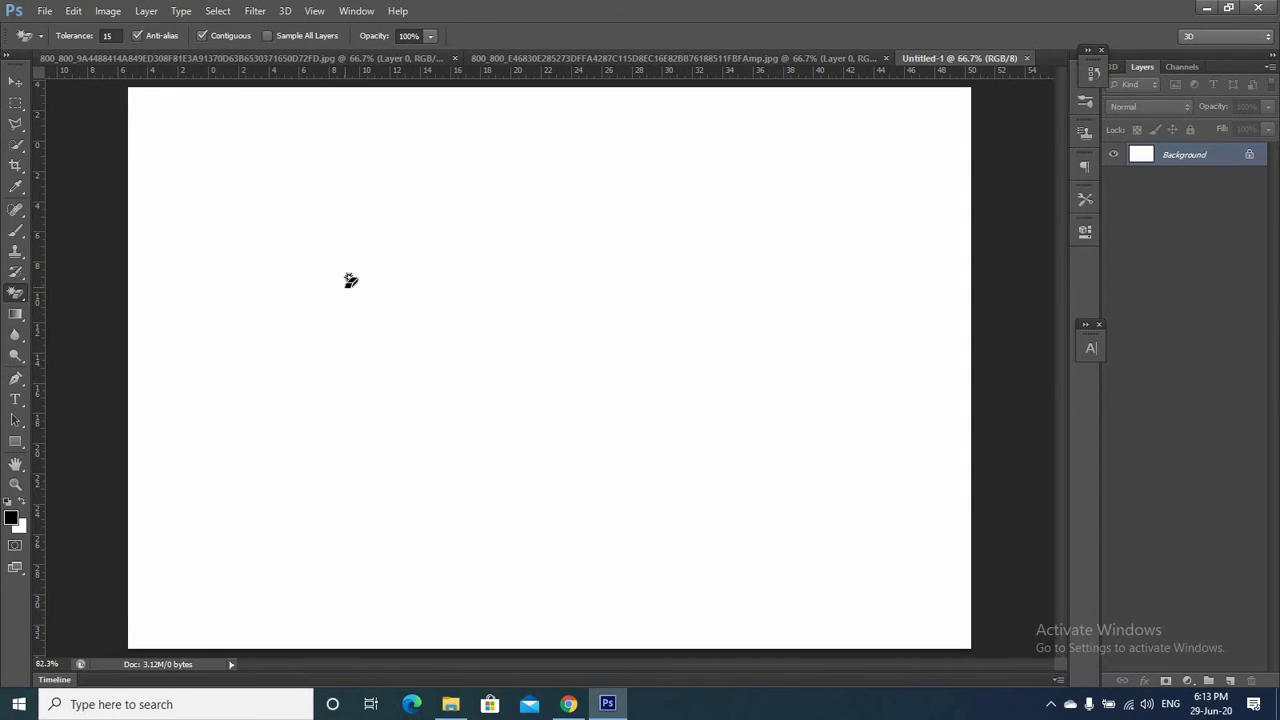
left_click(15, 81)
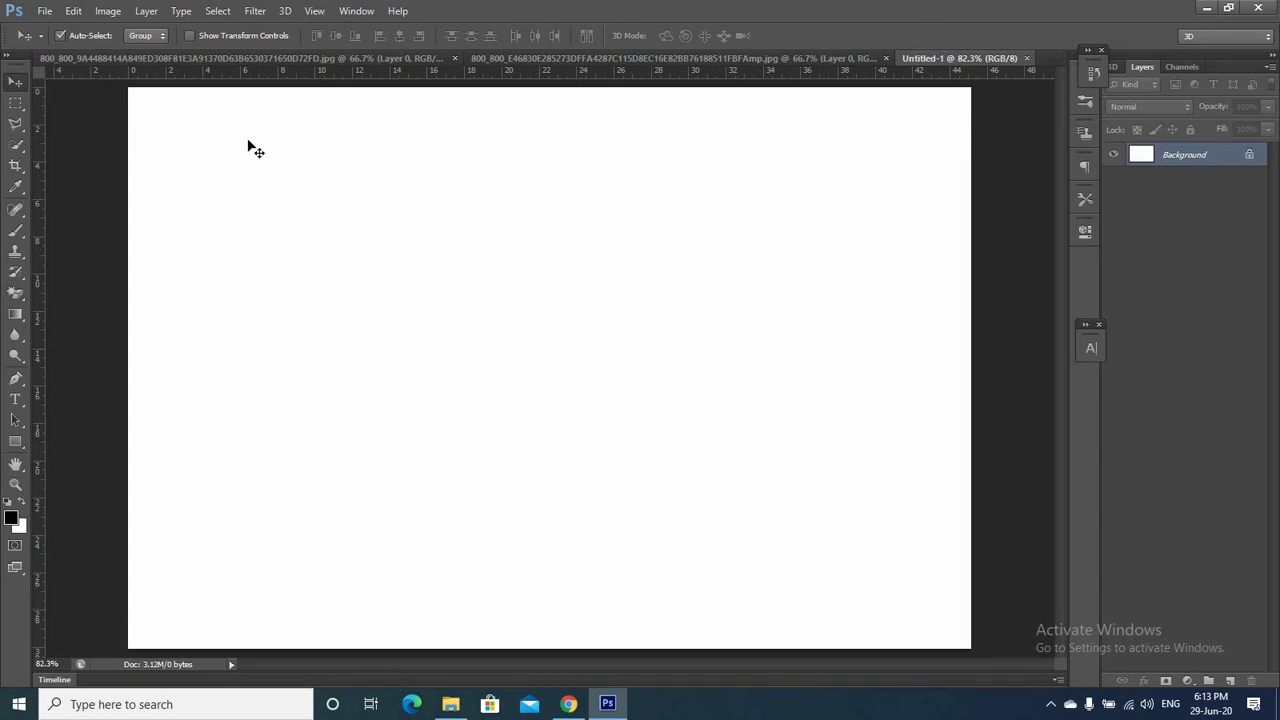
left_click(574, 60)
mouse_move(594, 249)
left_mouse_down()
mouse_move(942, 64)
mouse_move(428, 256)
left_mouse_up()
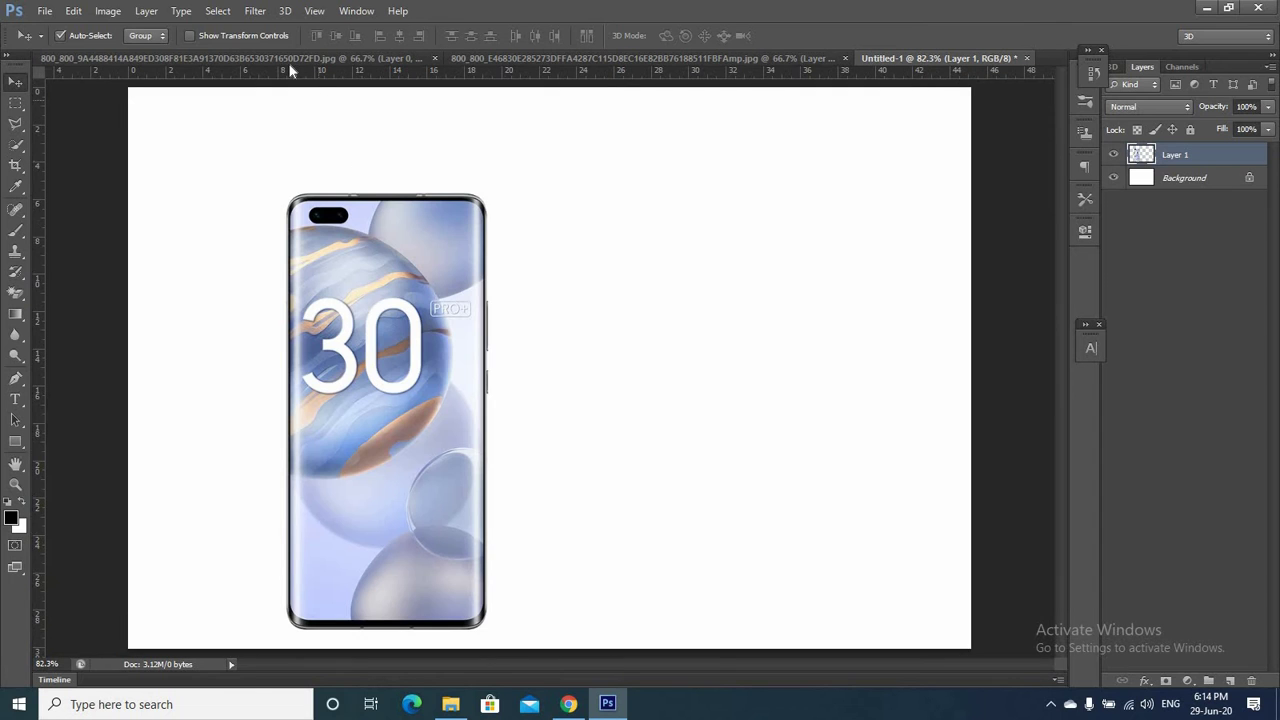
left_click(290, 60)
left_click_drag(690, 175, 630, 175)
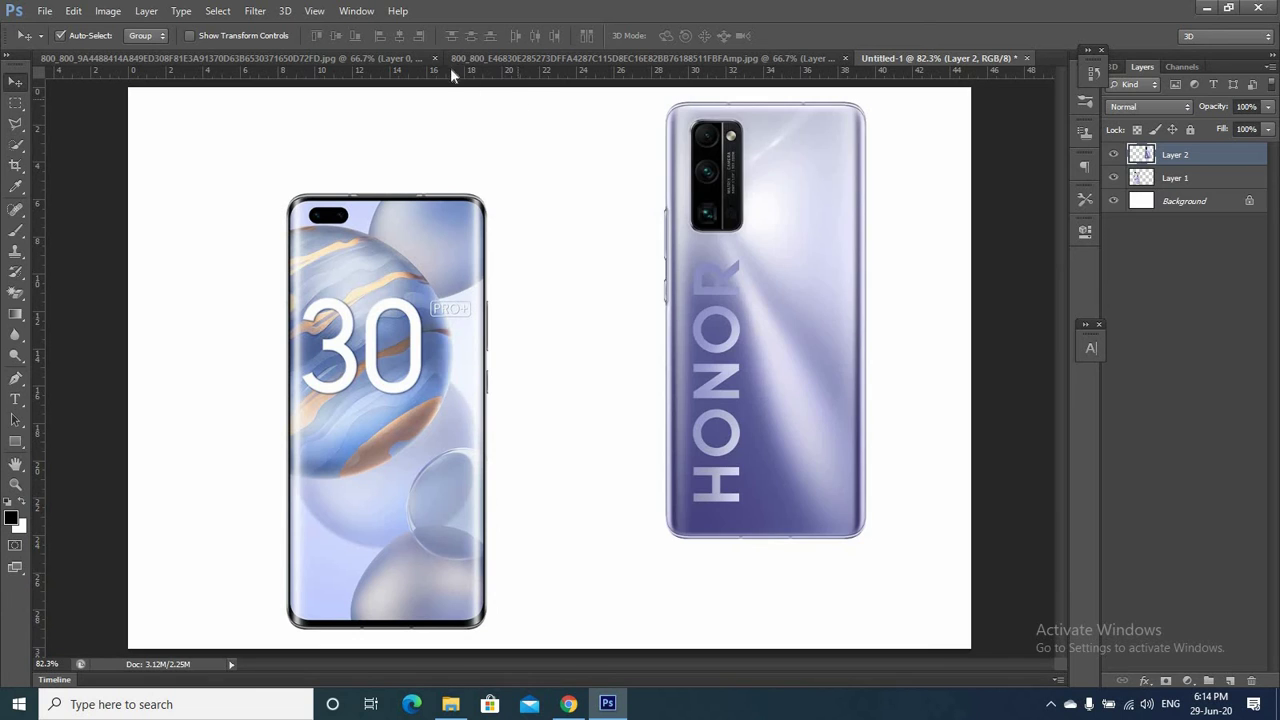
Close the original back-view and front-view photos without saving
left_click(434, 58)
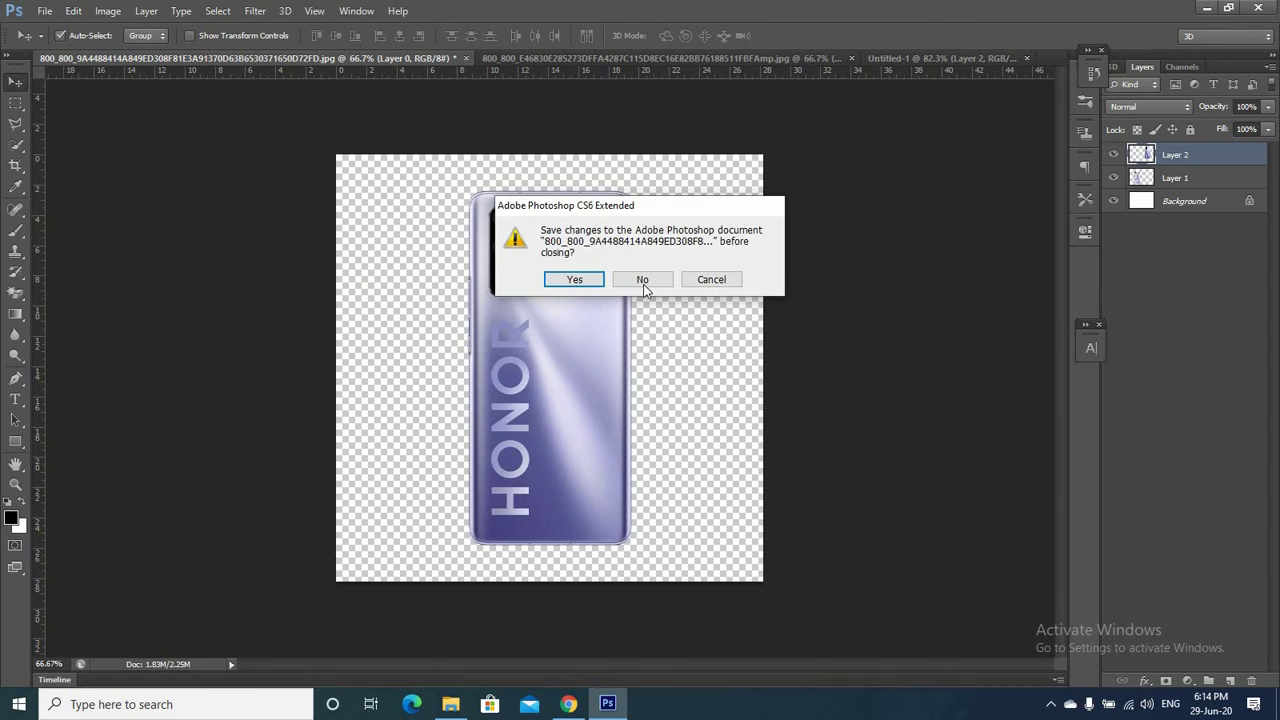
left_click(643, 284)
left_click(460, 58)
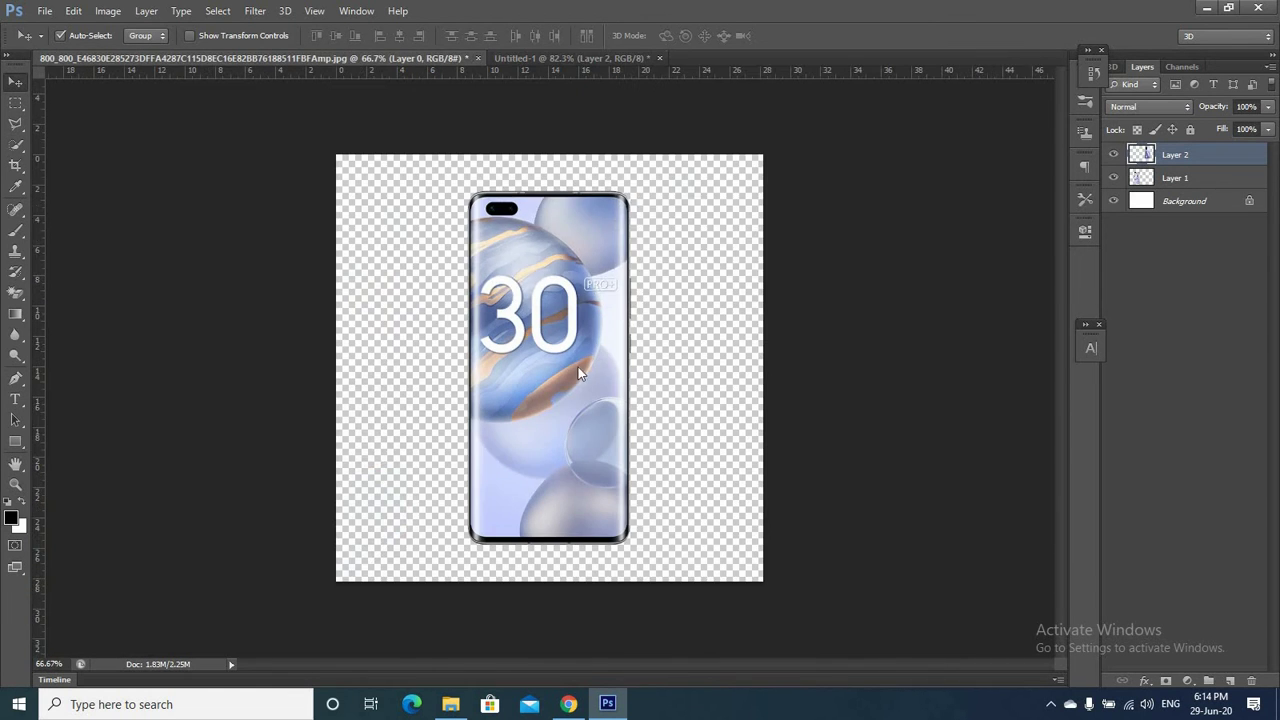
key("ctrl+w")
Arrange the front and back phones side by side near the canvas centre
left_click(645, 281)
left_click(455, 268)
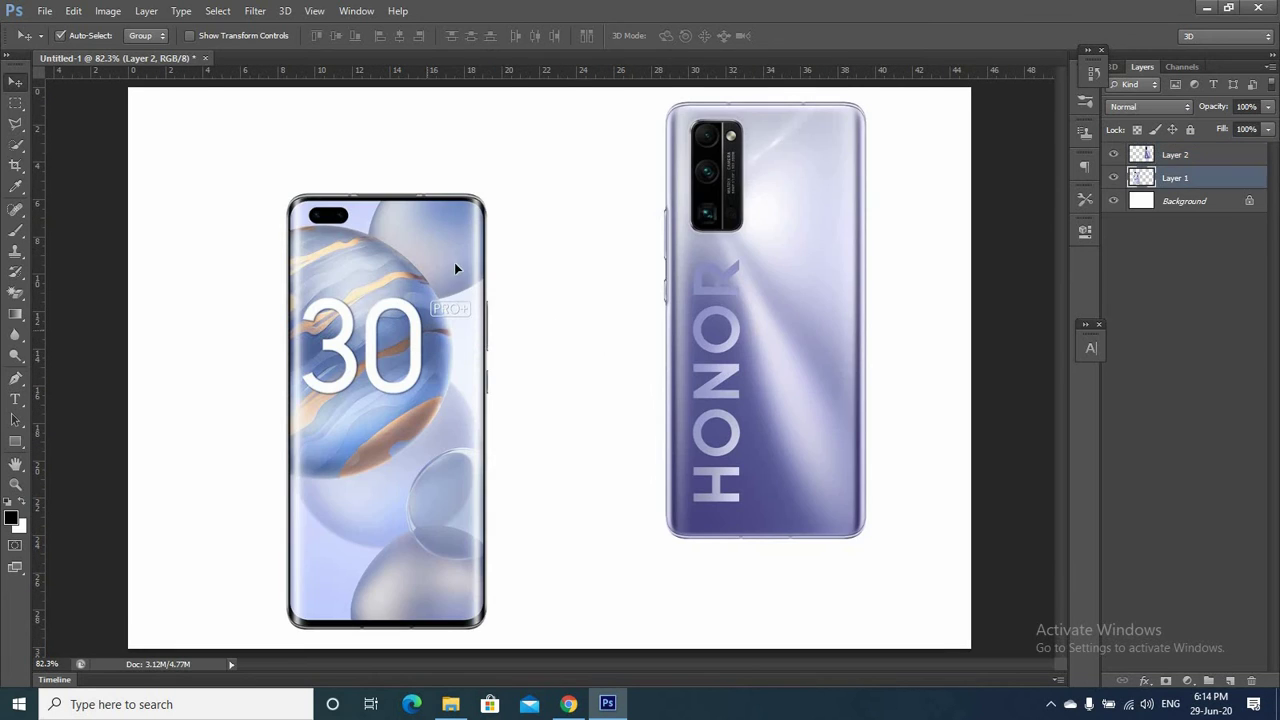
left_click_drag(455, 268, 487, 200)
mouse_move(710, 300)
left_mouse_down()
mouse_move(546, 325)
mouse_move(610, 326)
mouse_move(585, 341)
left_mouse_up()
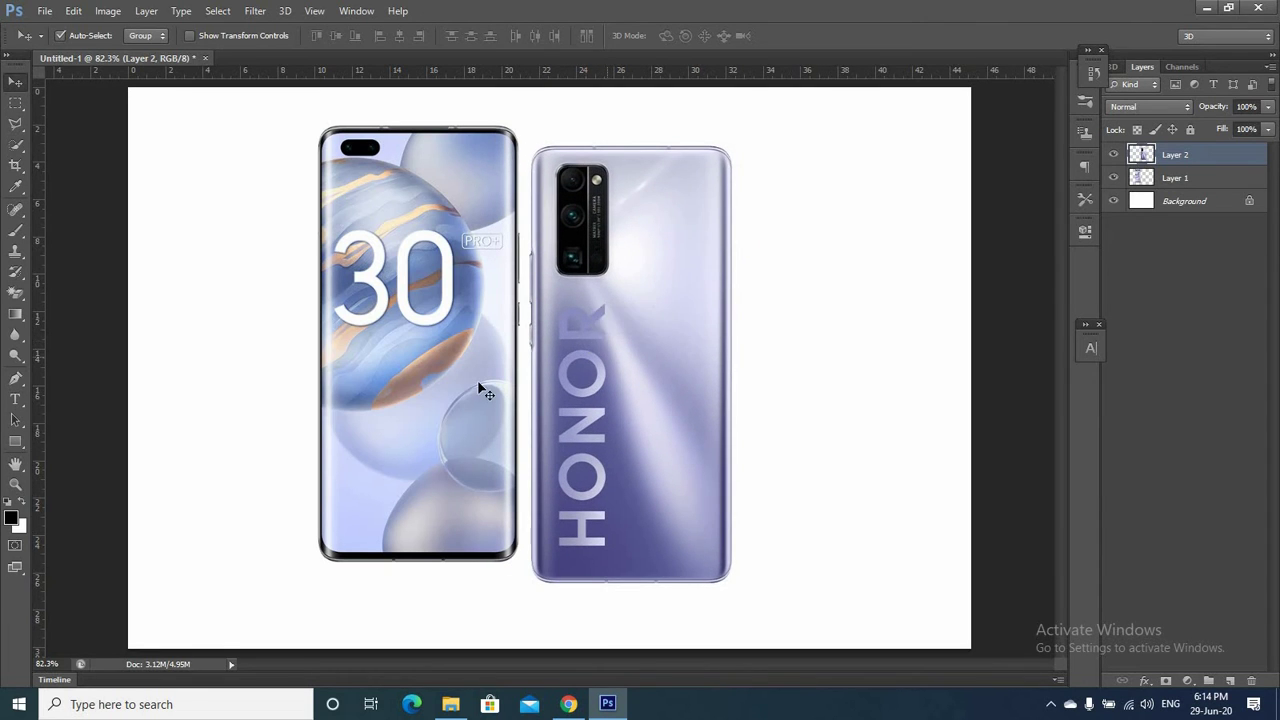
left_click_drag(473, 368, 451, 388)
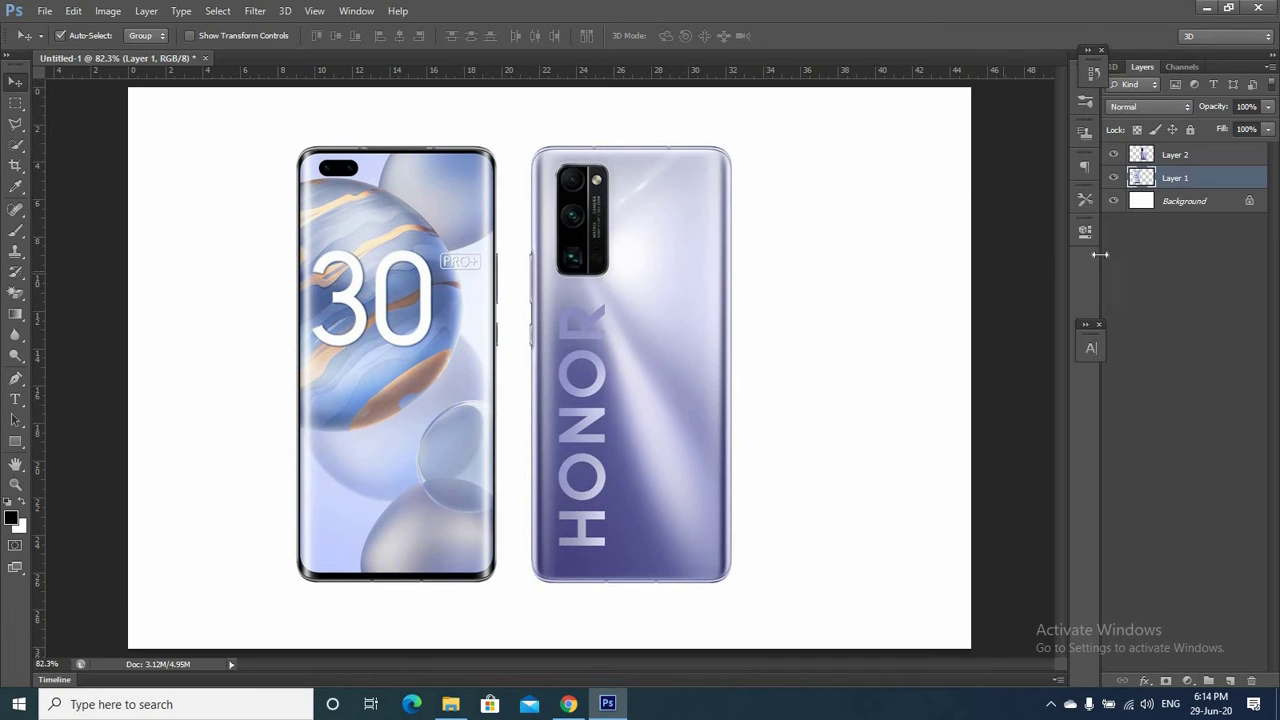
On a new layer above the Background, paint a straight 52 px black stroke under the front phone
left_click(1181, 205)
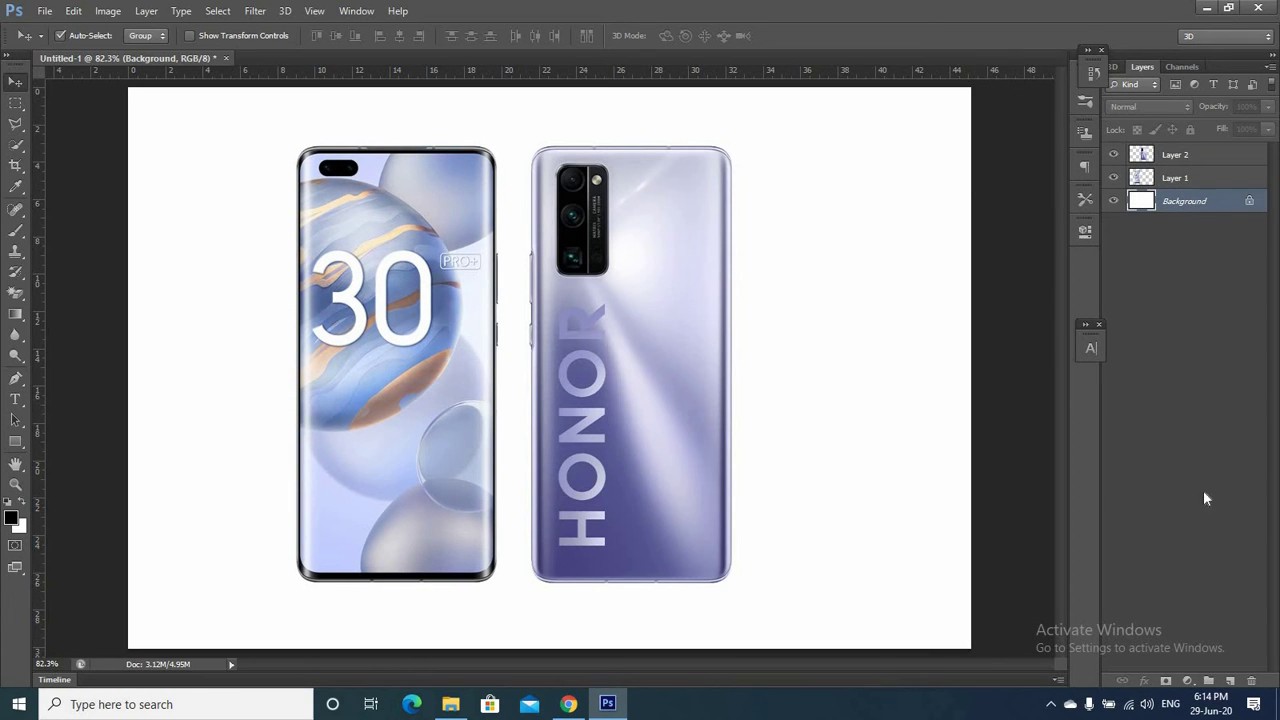
left_click(1229, 680)
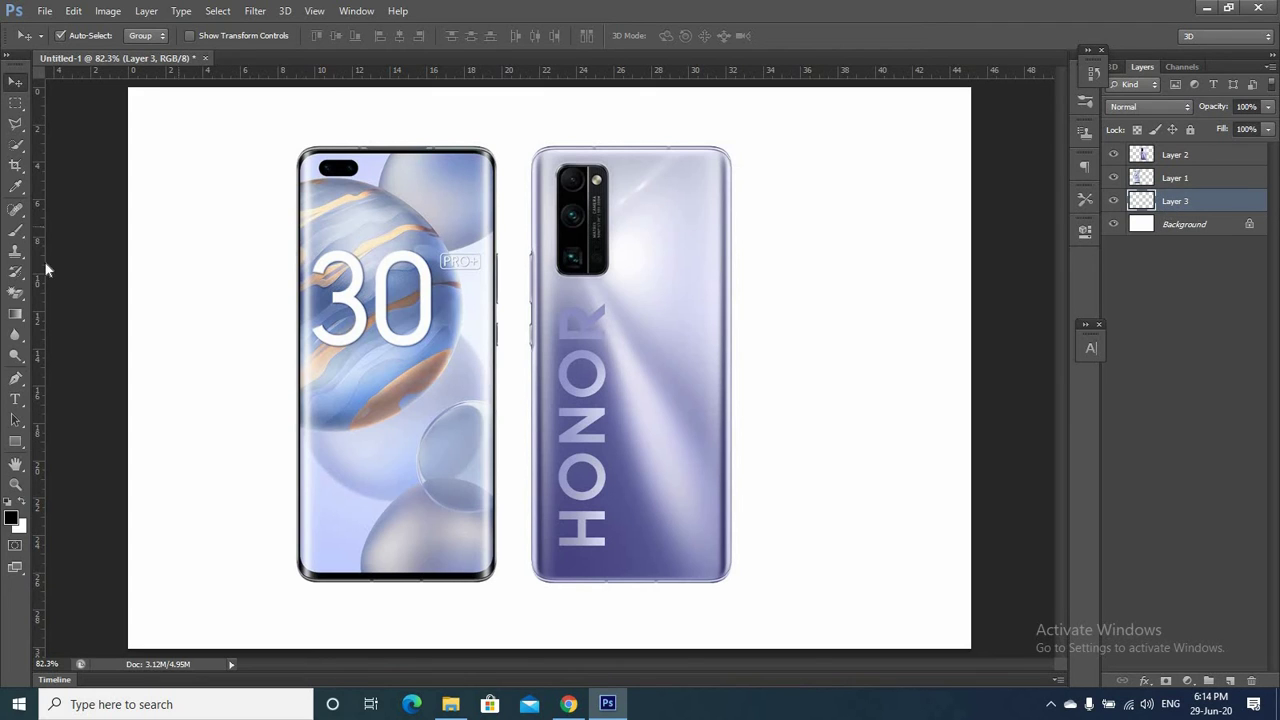
left_click(20, 231)
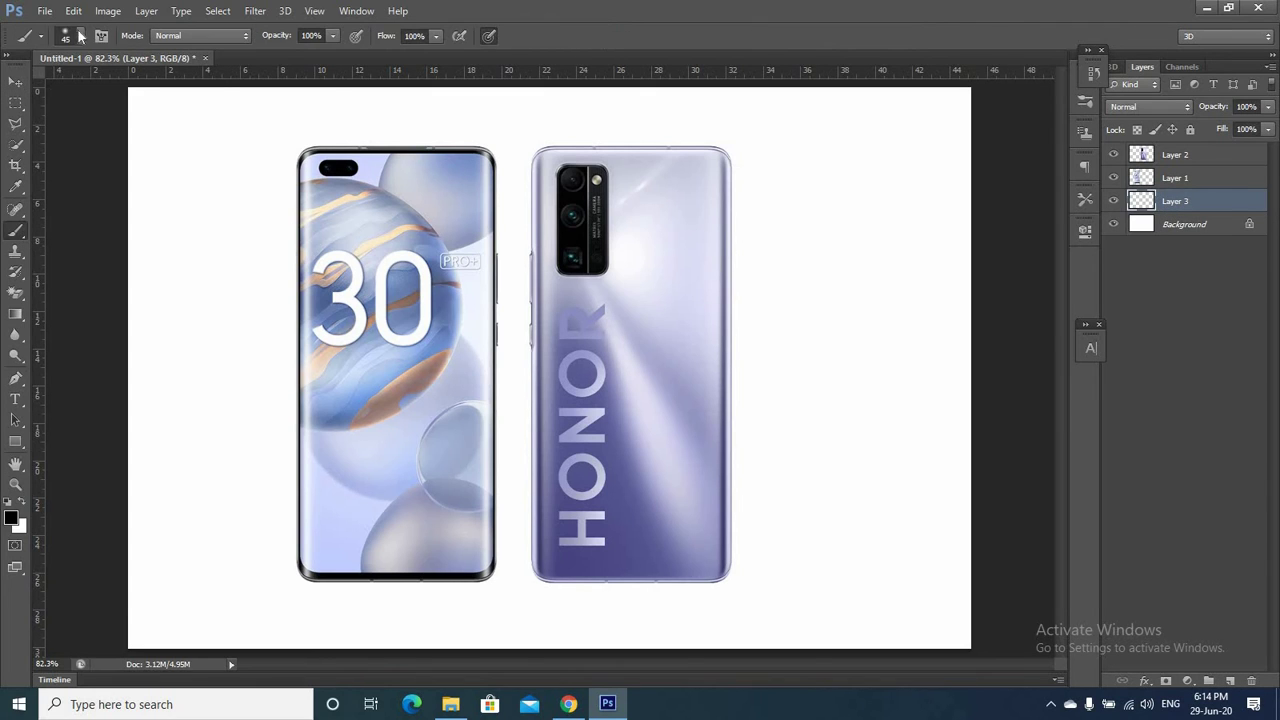
left_click(80, 36)
left_click(63, 88)
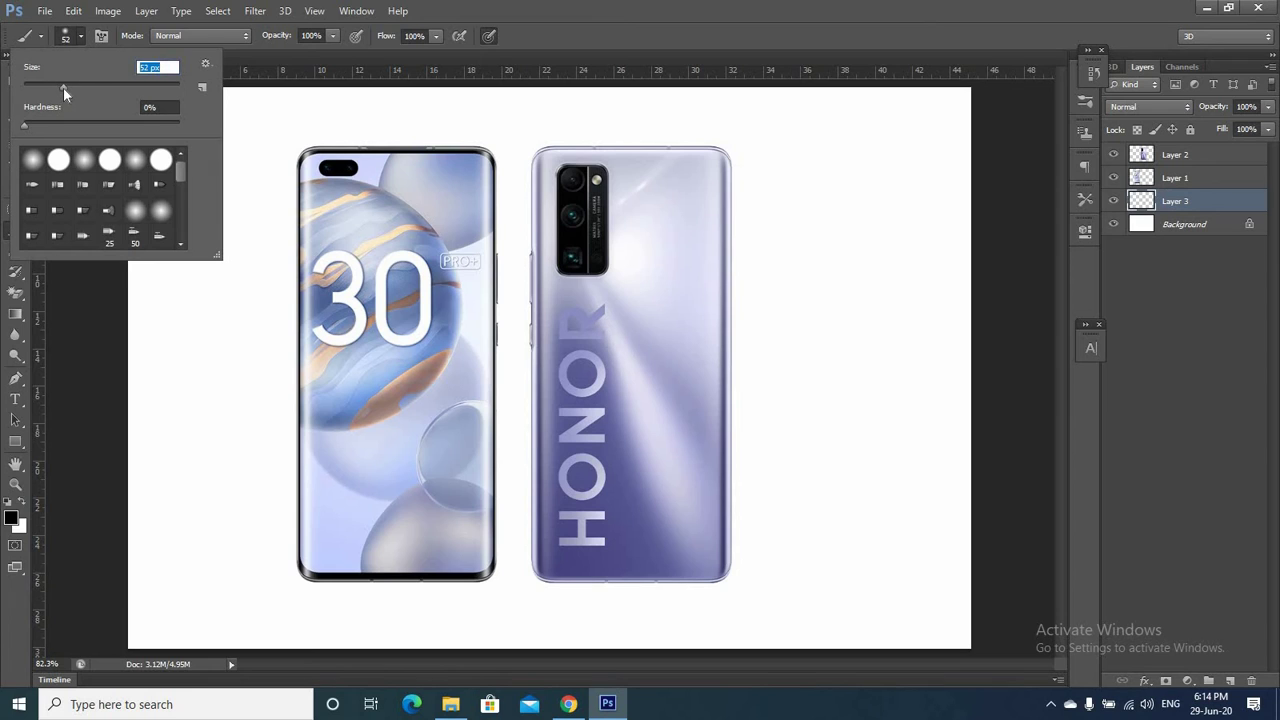
left_click(275, 37)
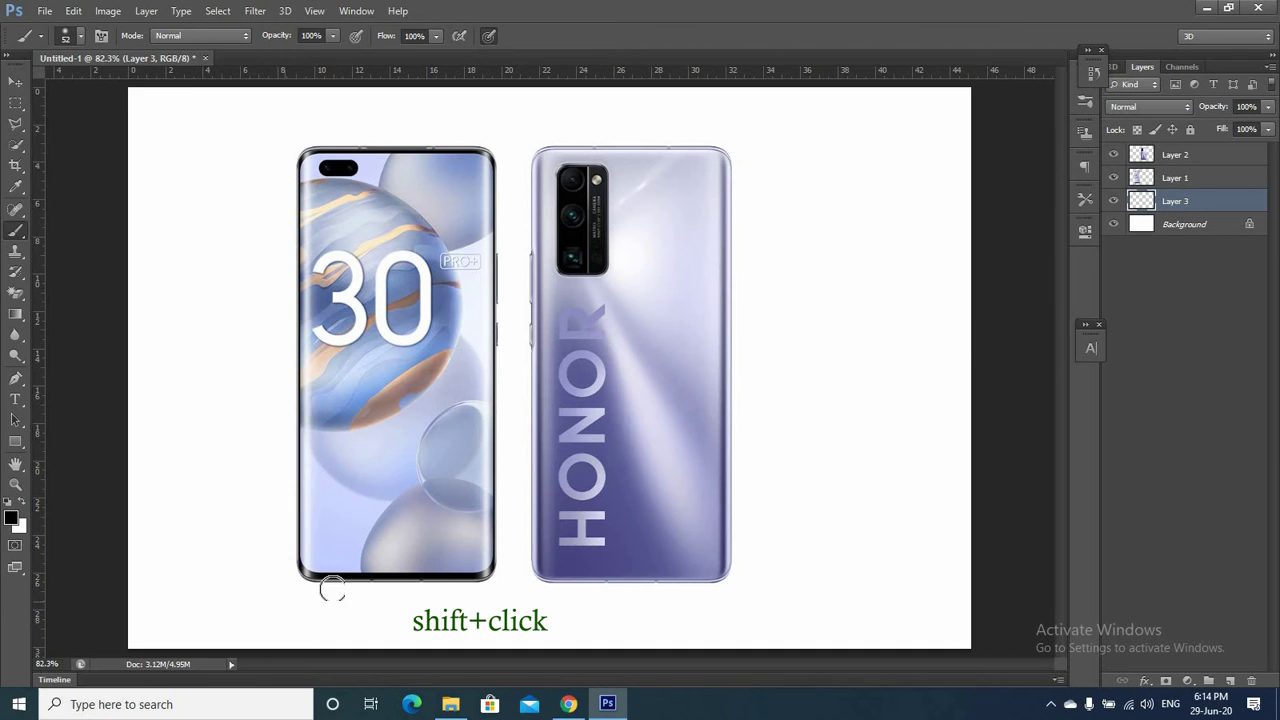
left_click(312, 585)
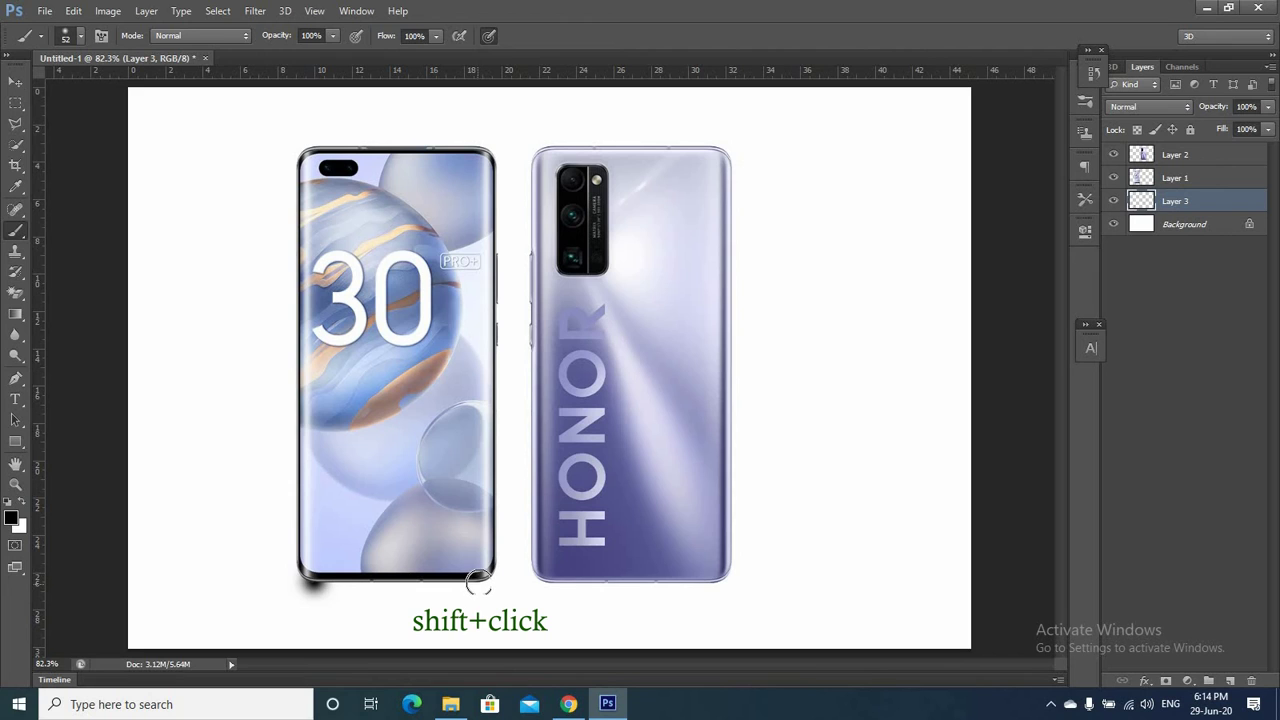
left_click(479, 580, "shift")
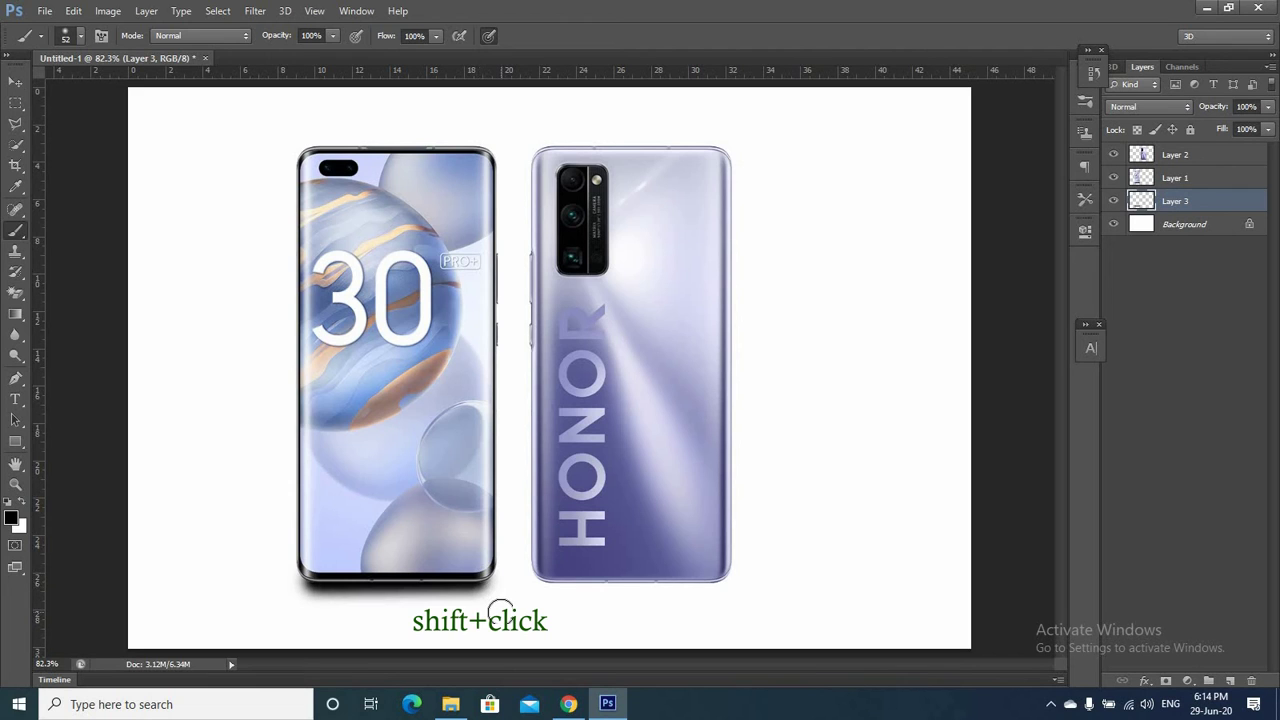
Squash the shadow stroke to about 20% height, forming a thin line
key("ctrl+t")
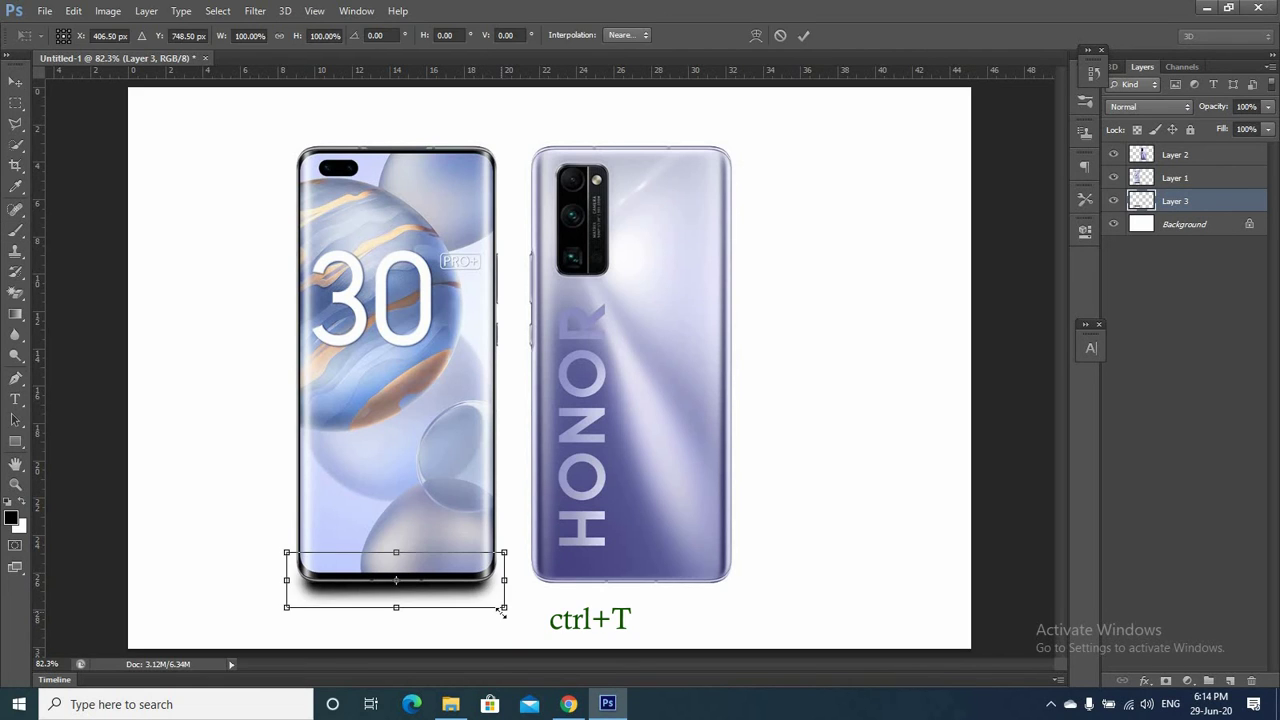
mouse_move(396, 553)
left_mouse_down()
mouse_move(405, 600)
mouse_move(409, 586)
left_mouse_up()
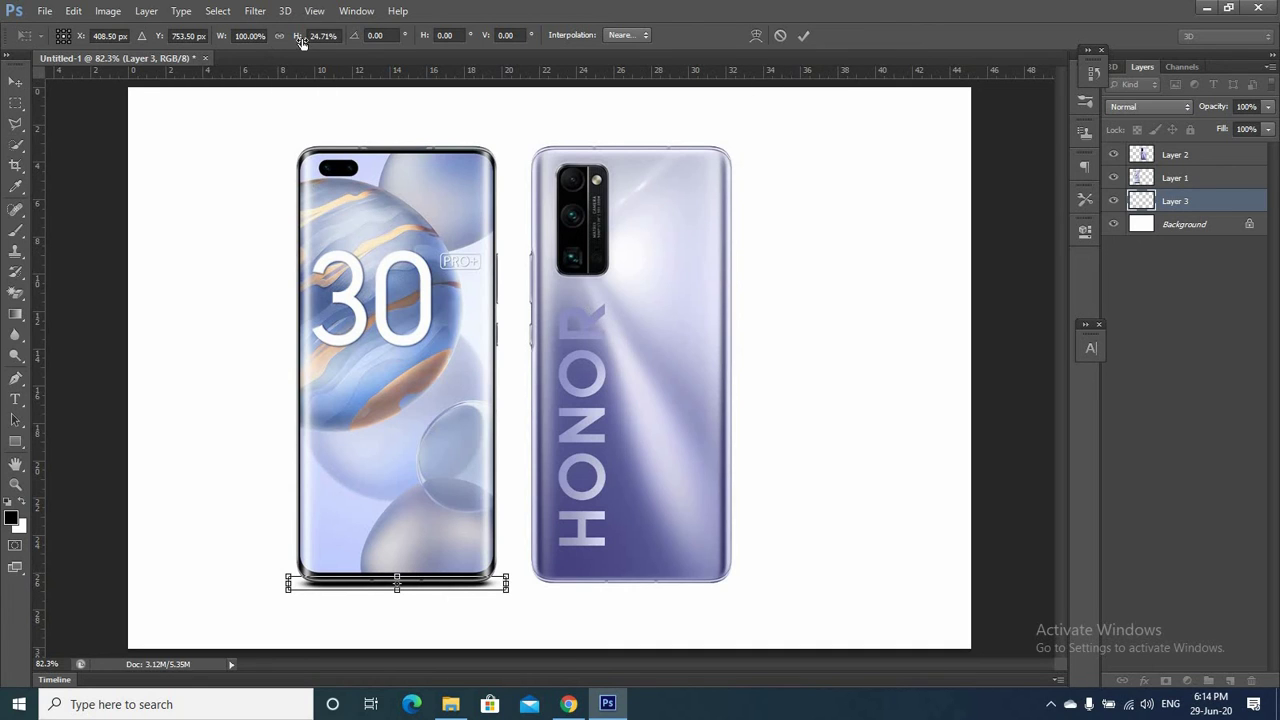
left_click_drag(299, 42, 291, 42)
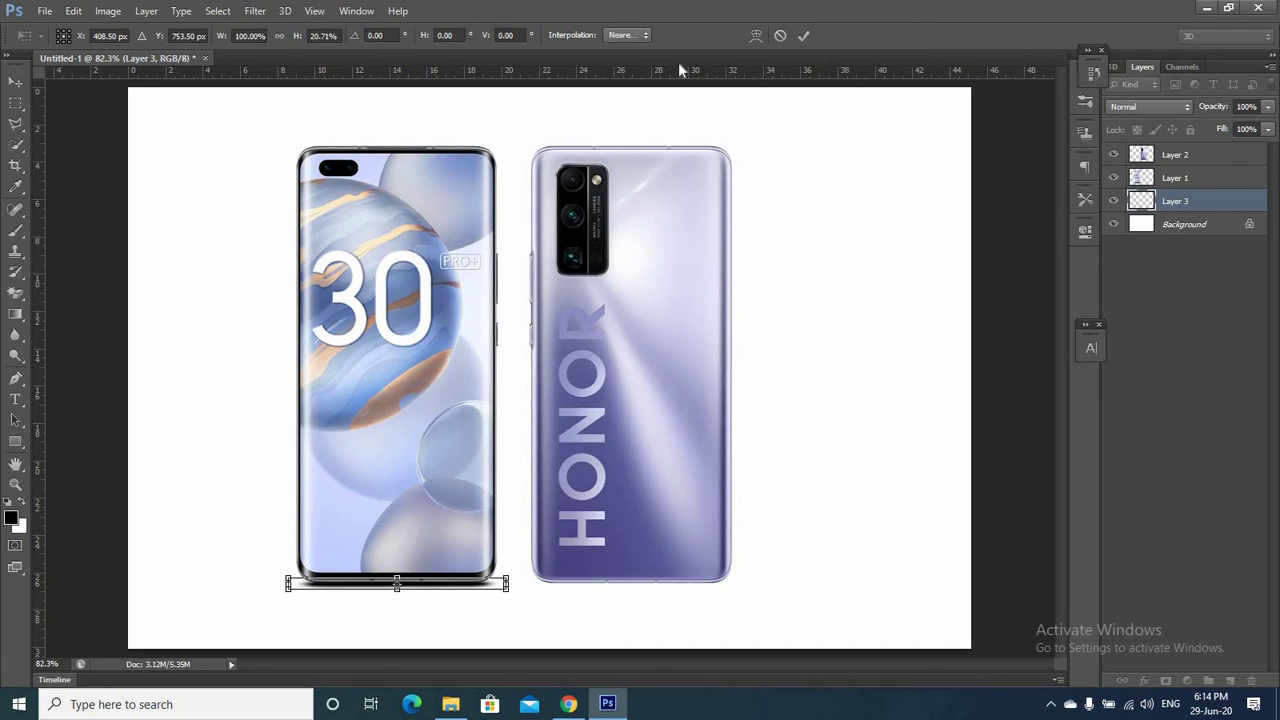
left_click(804, 37)
key("b")
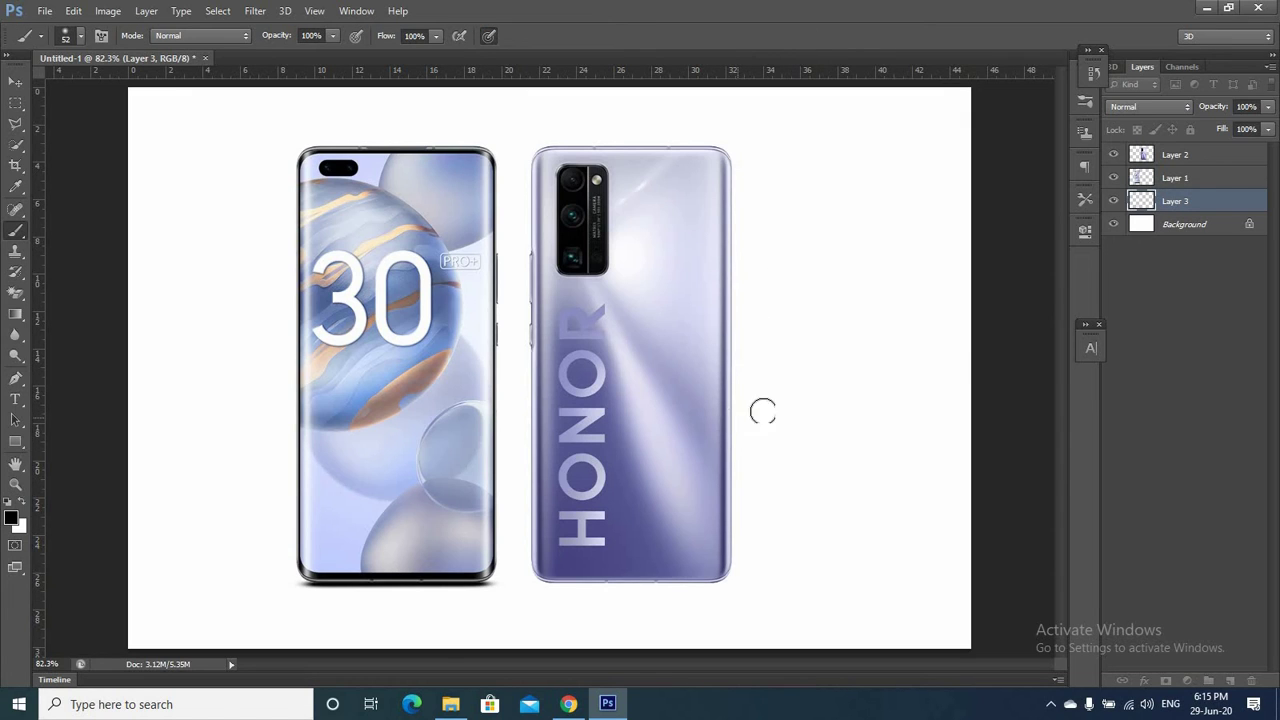
Duplicate the shadow layer and move the copy to X 759 px under the back phone
left_click_drag(1190, 202, 1230, 680)
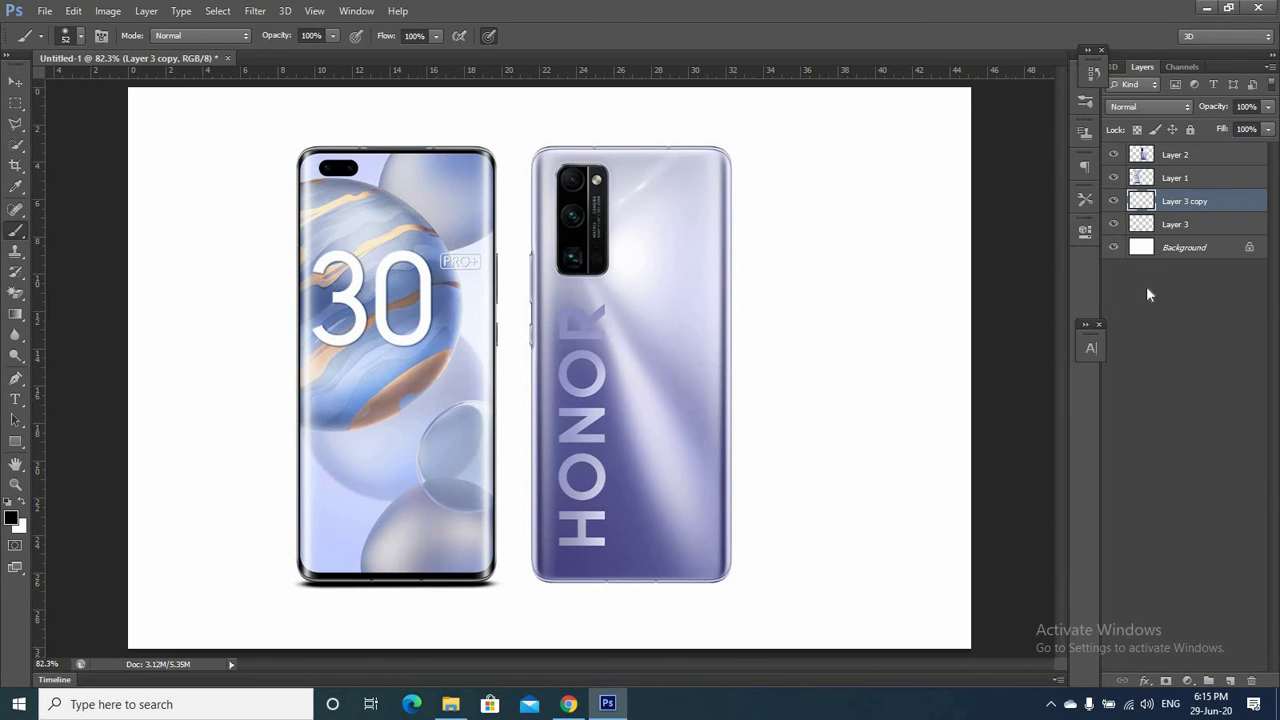
key("ctrl+t")
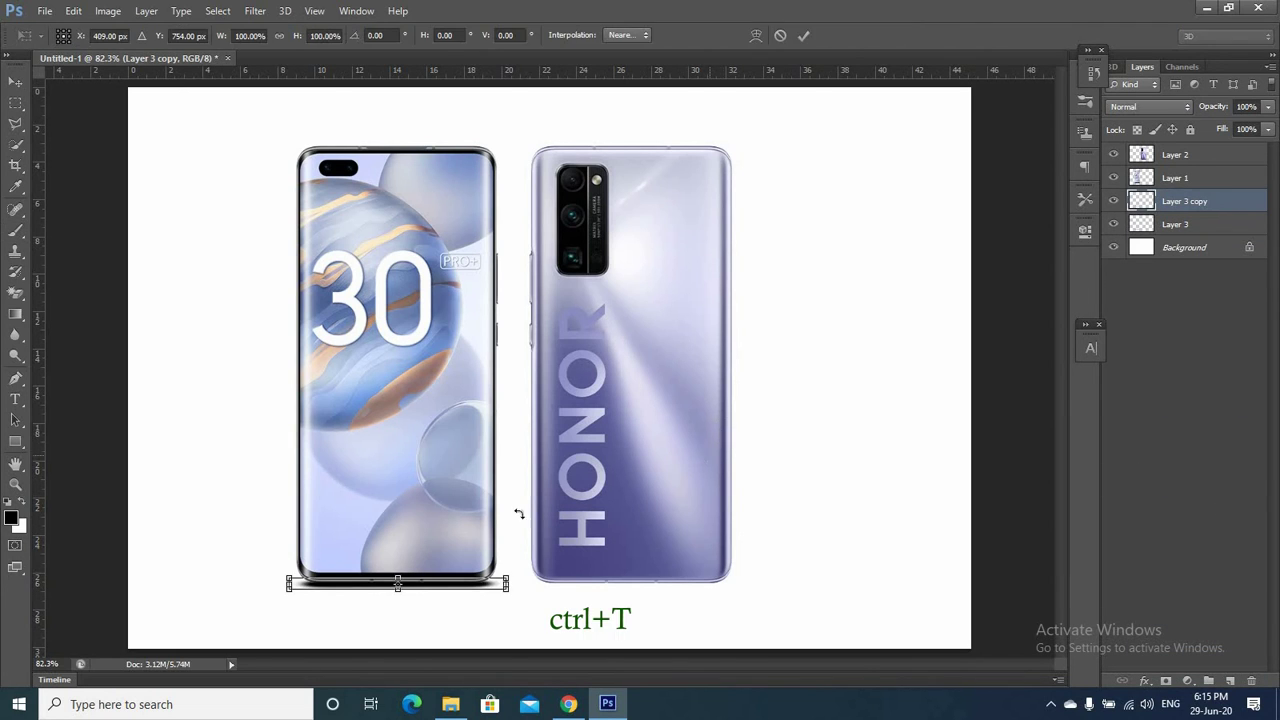
left_click_drag(81, 40, 365, 83)
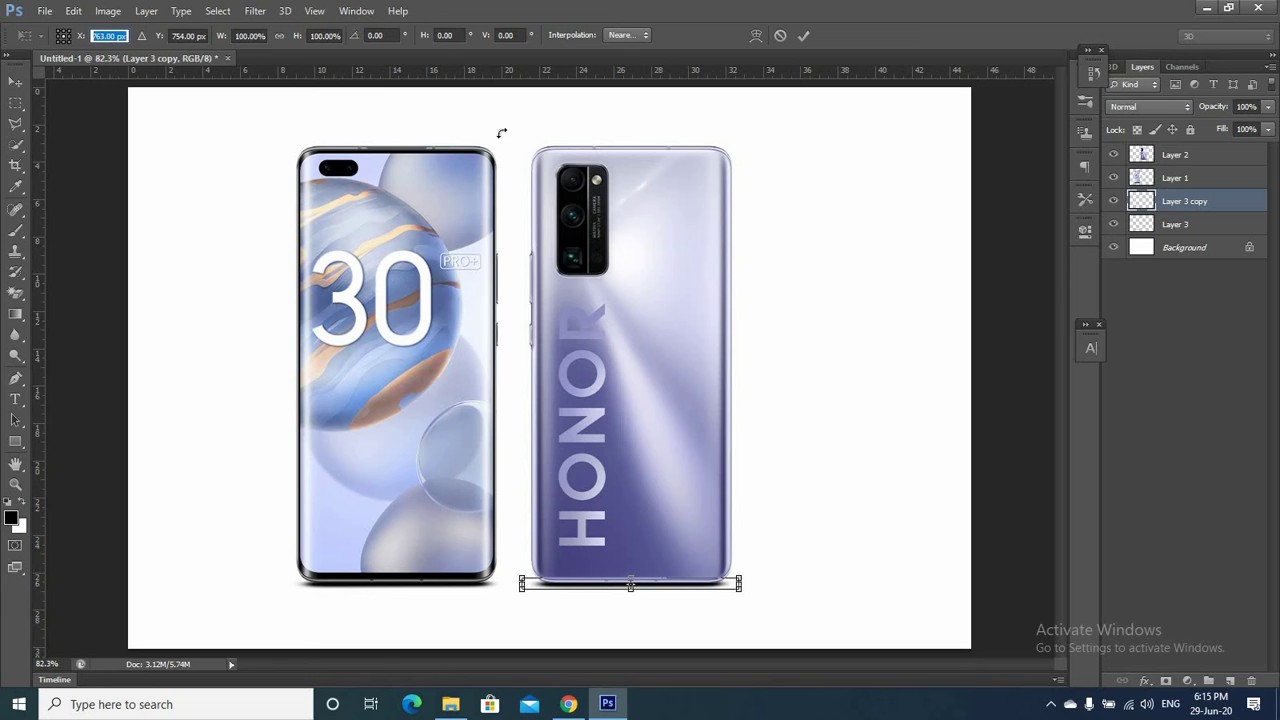
left_click(805, 37)
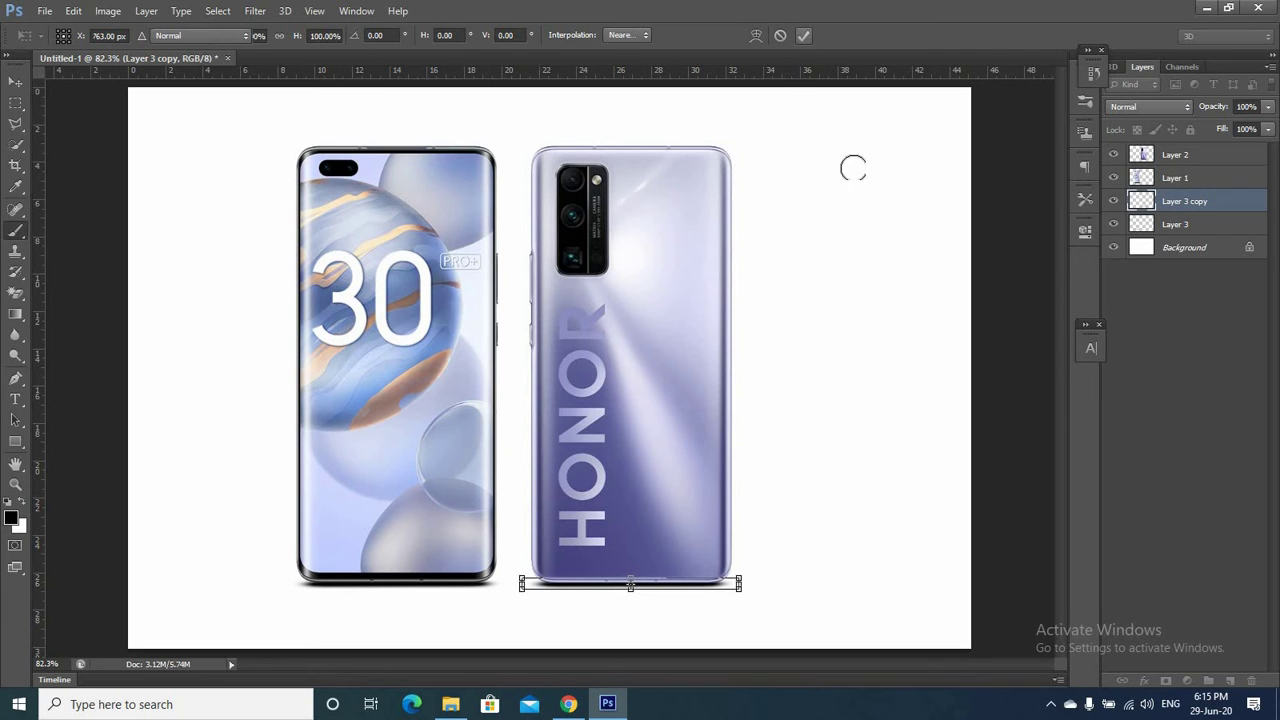
Convert Layer 1, Layer 2, Layer 3 copy and Layer 3 into Smart Objects
left_click(1190, 179)
right_click(1190, 181)
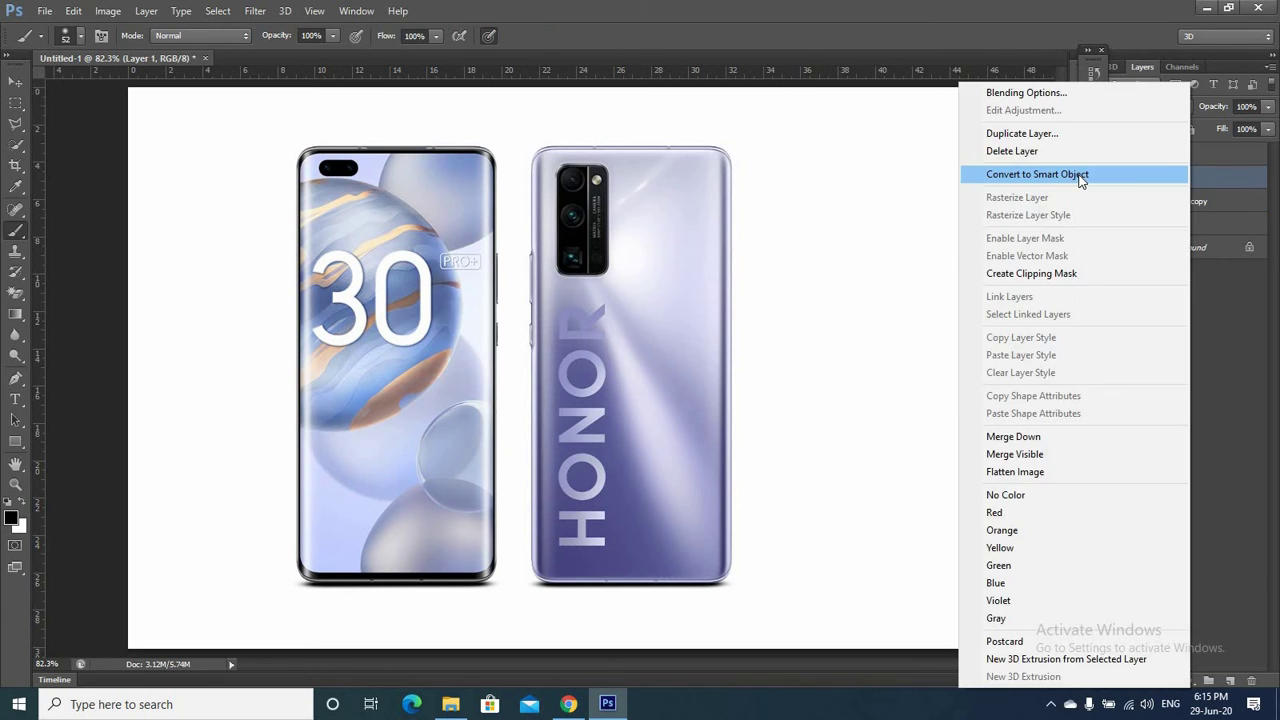
left_click(1129, 180)
left_click(1185, 158)
right_click(1186, 160)
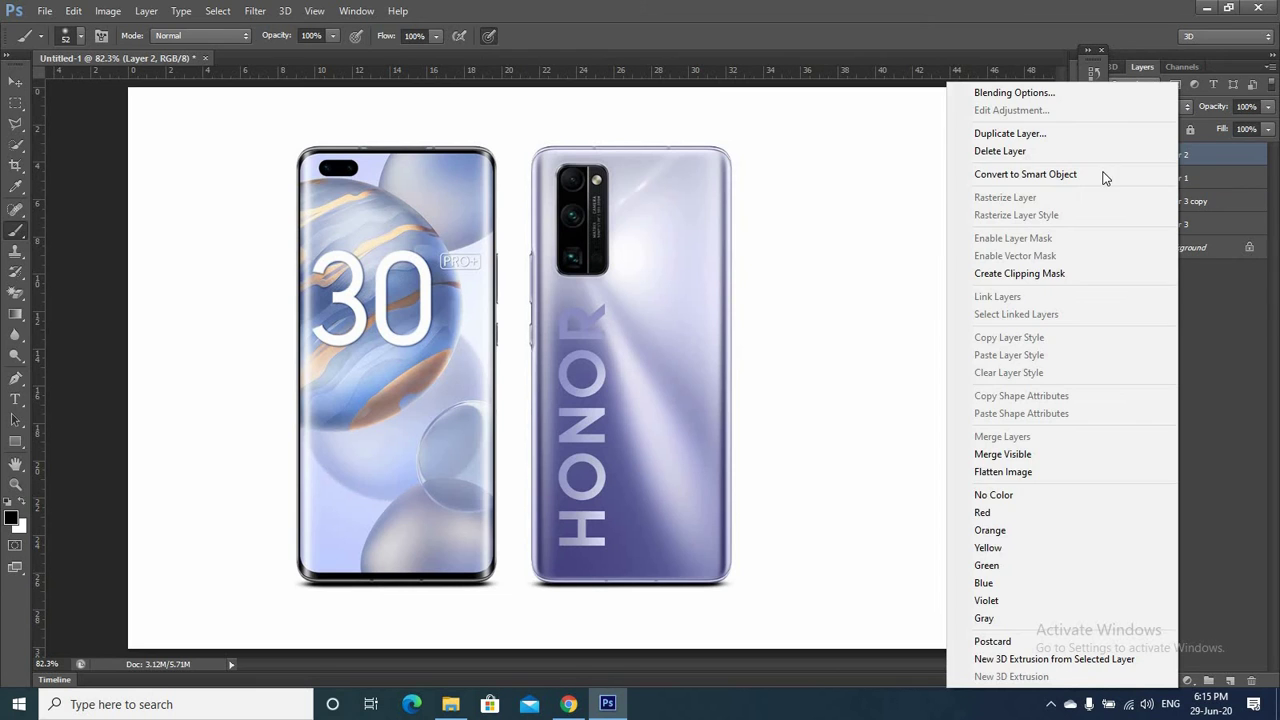
left_click(1106, 174)
right_click(1190, 210)
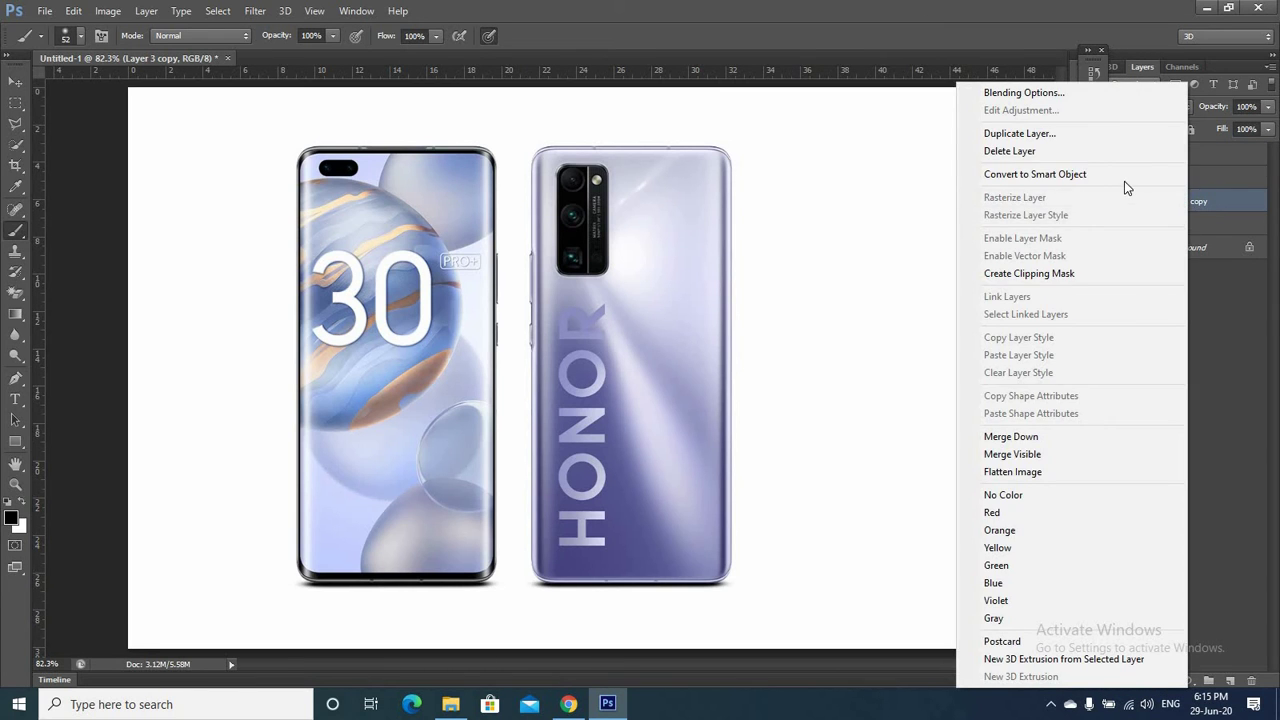
left_click(1124, 181)
left_click(1178, 236)
right_click(1180, 236)
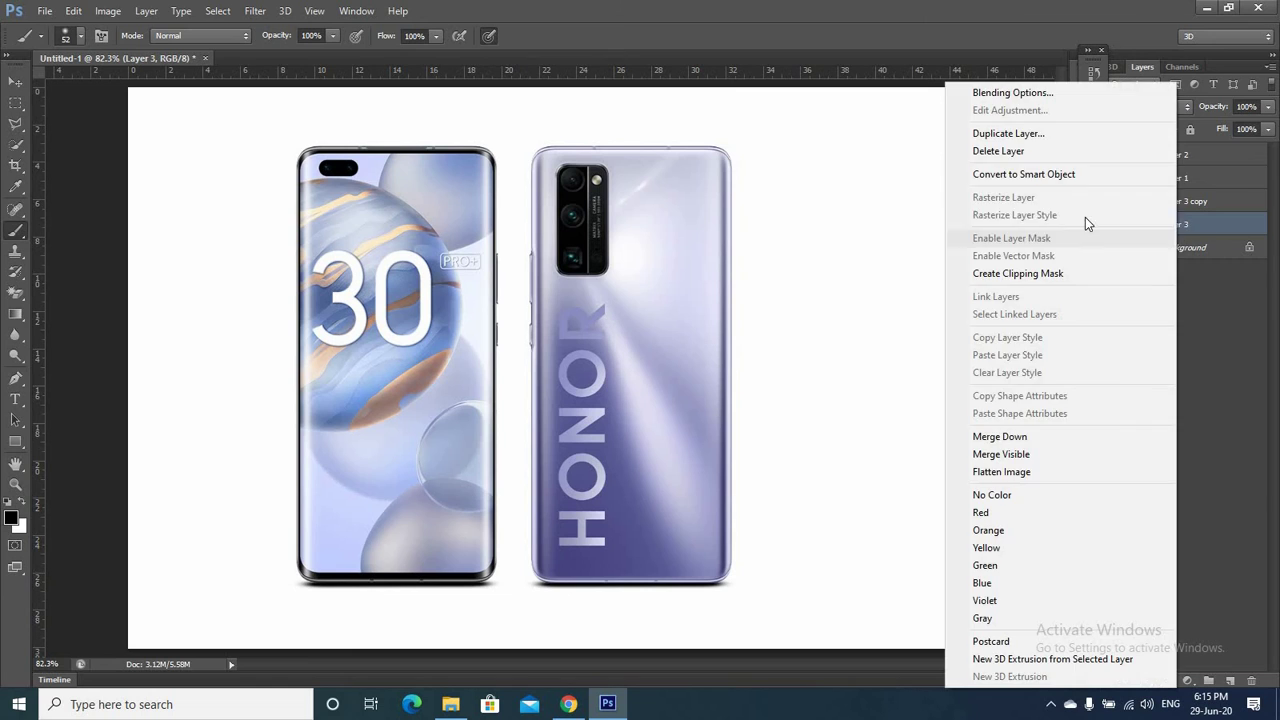
left_click(1073, 179)
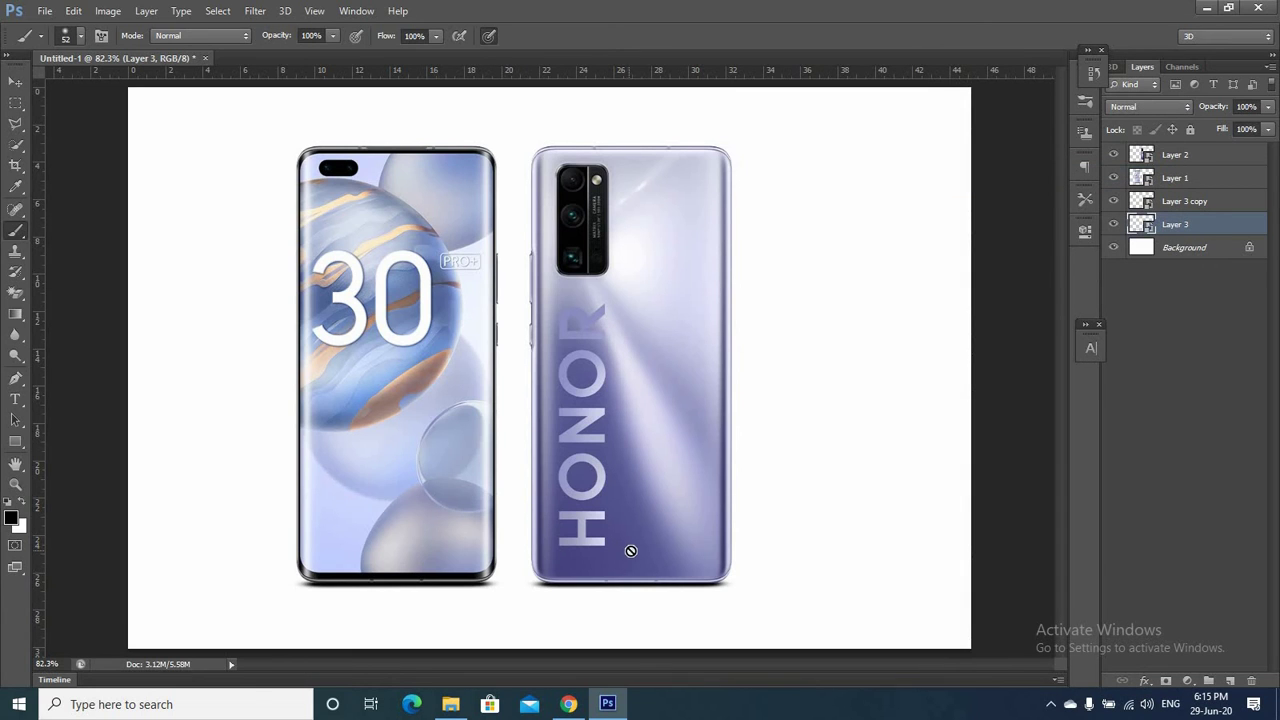
Make the back phone and its shadow visible again and select them together
left_click(1113, 154)
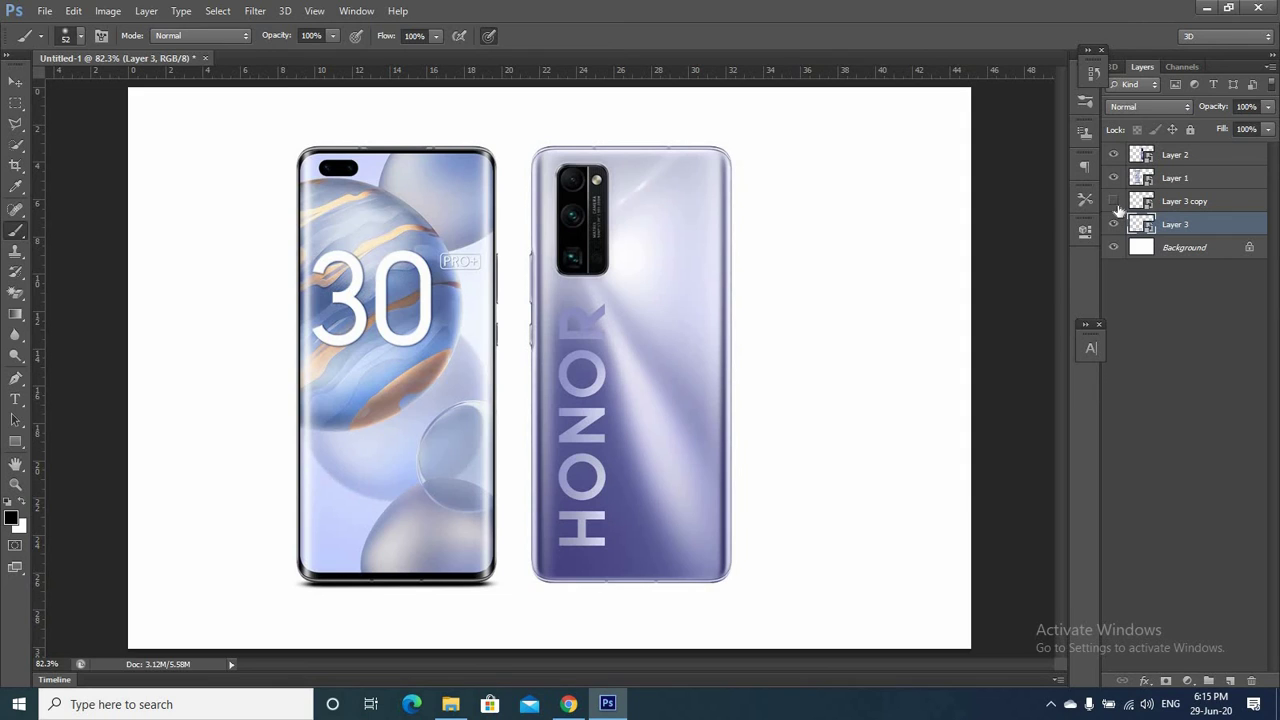
left_click(1113, 201)
left_click(1170, 202)
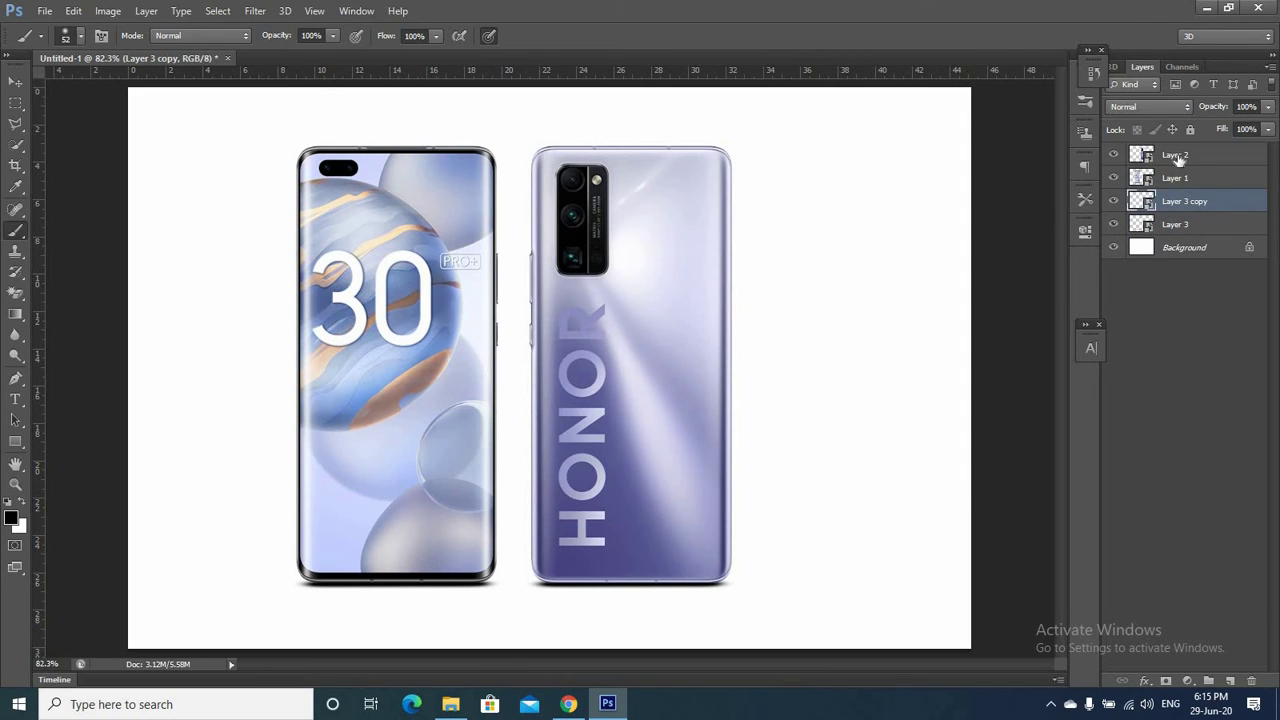
left_click(1177, 156, "ctrl")
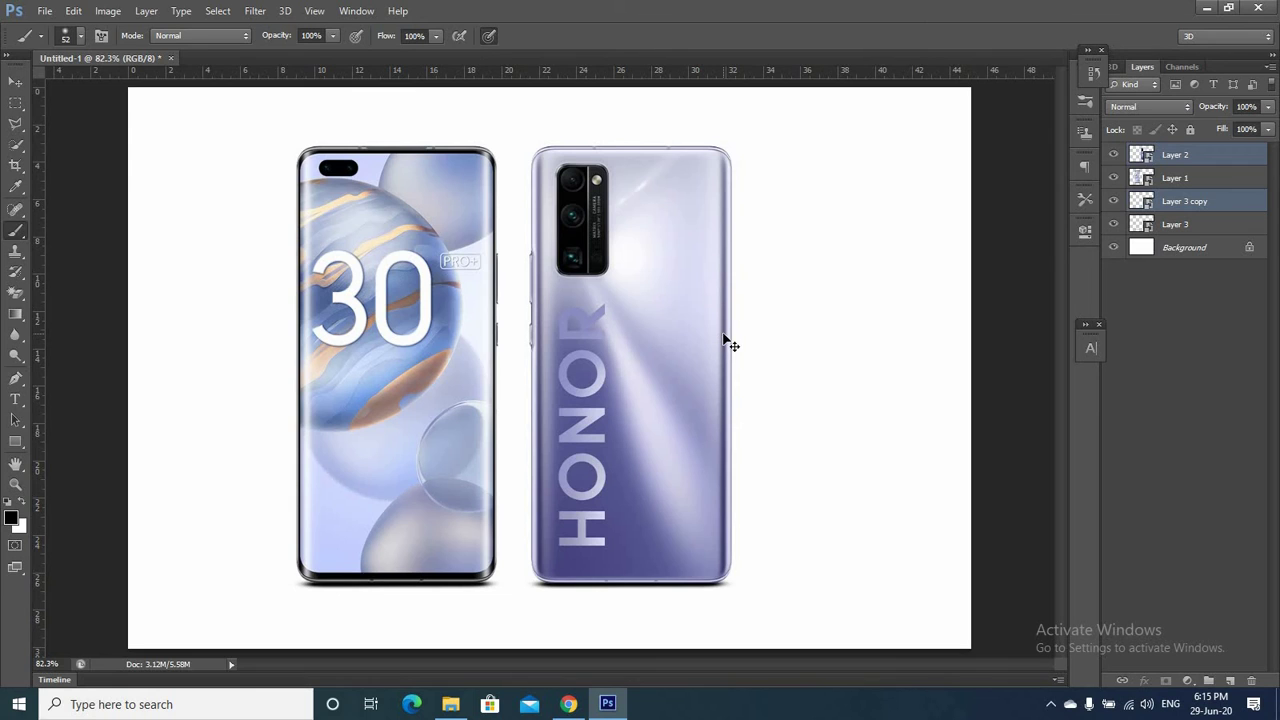
Scale the back phone and its shadow to about 109% and move them down-left beside the front phone
key("ctrl+t")
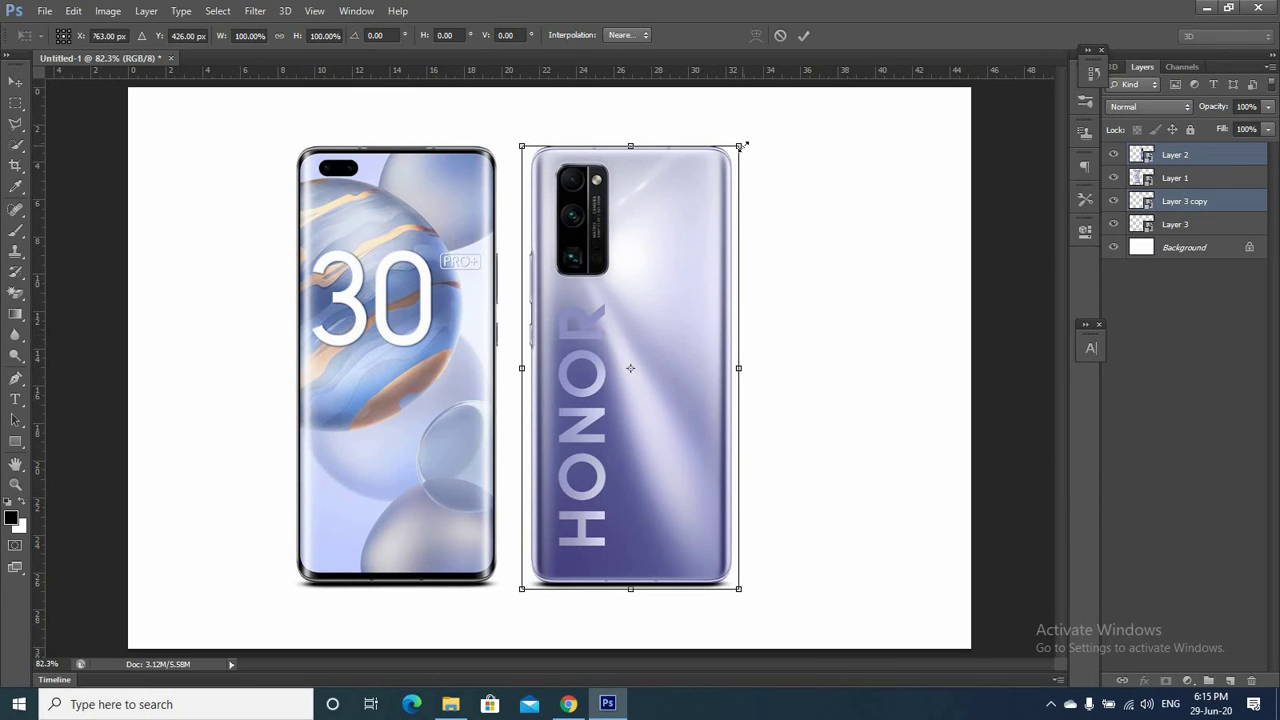
left_click_drag(741, 146, 779, 108)
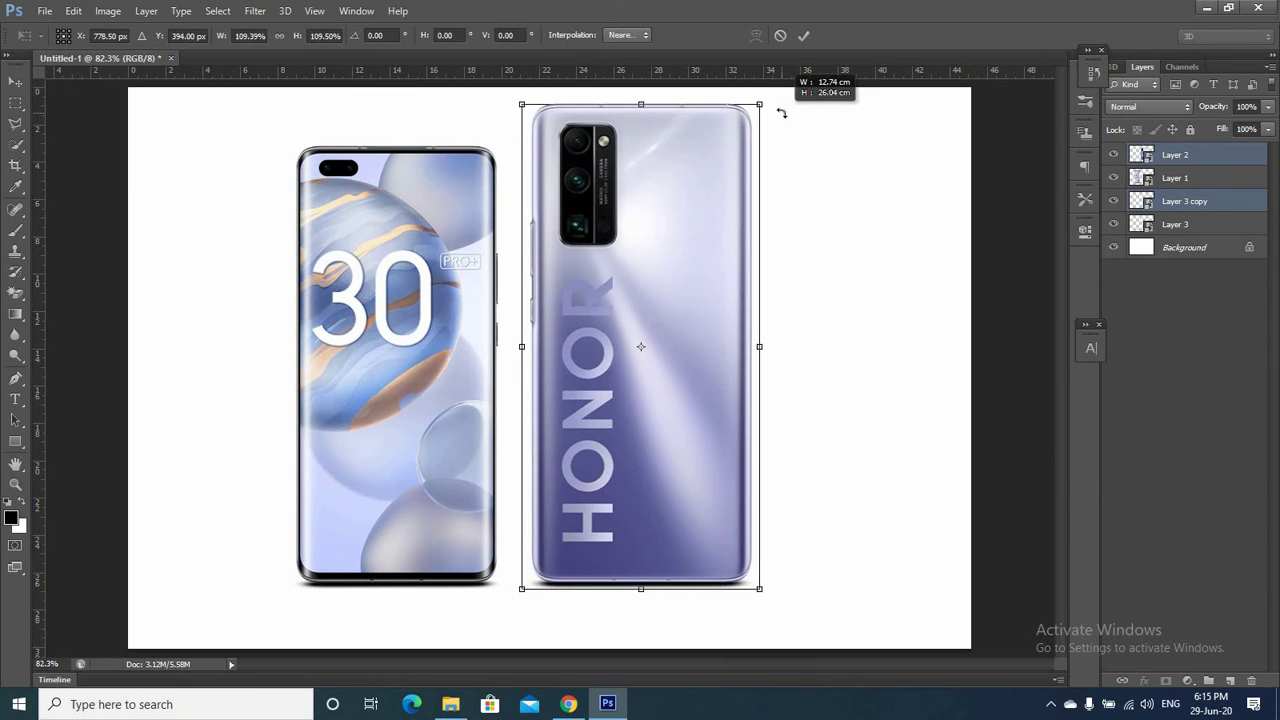
left_click(803, 36)
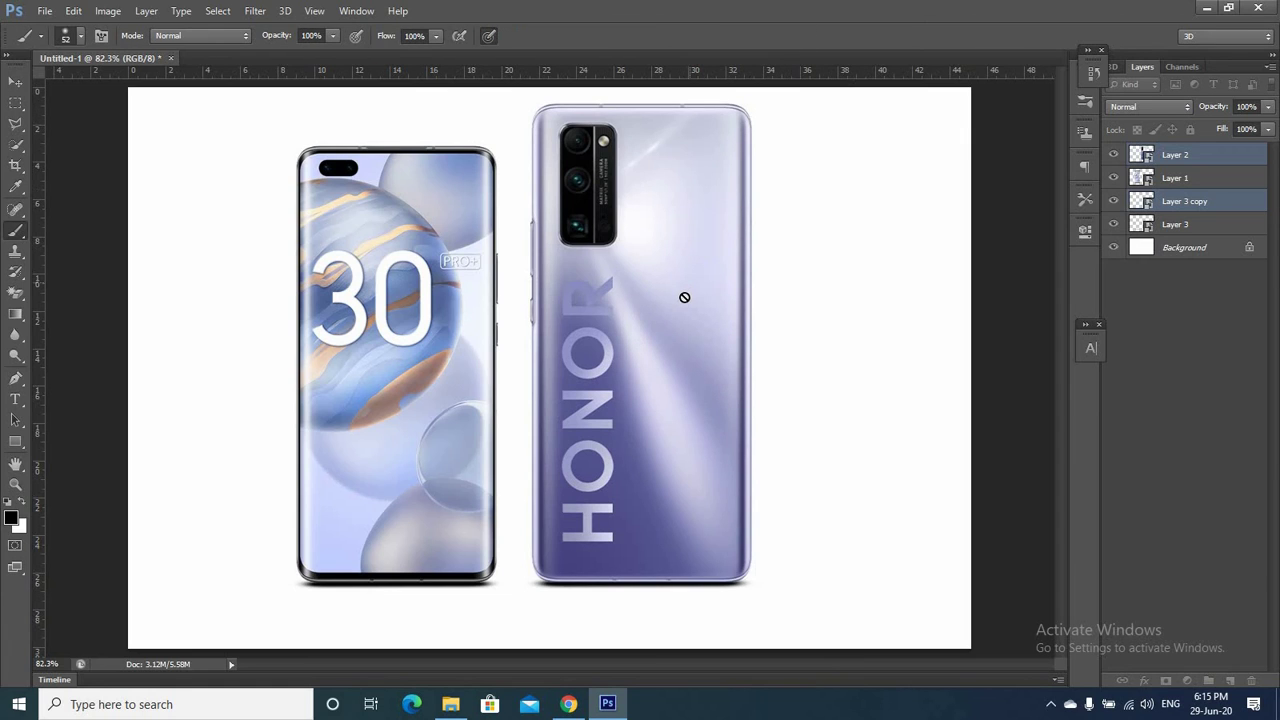
left_click(15, 81)
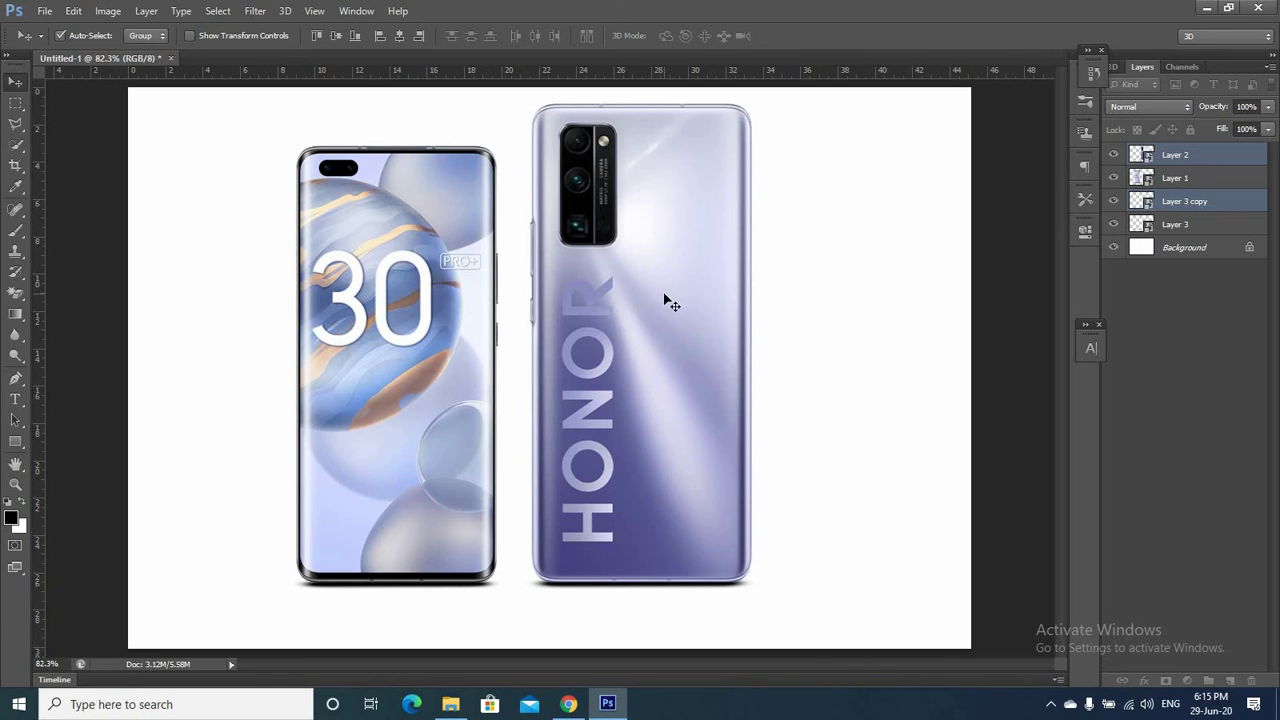
left_click_drag(661, 305, 638, 330)
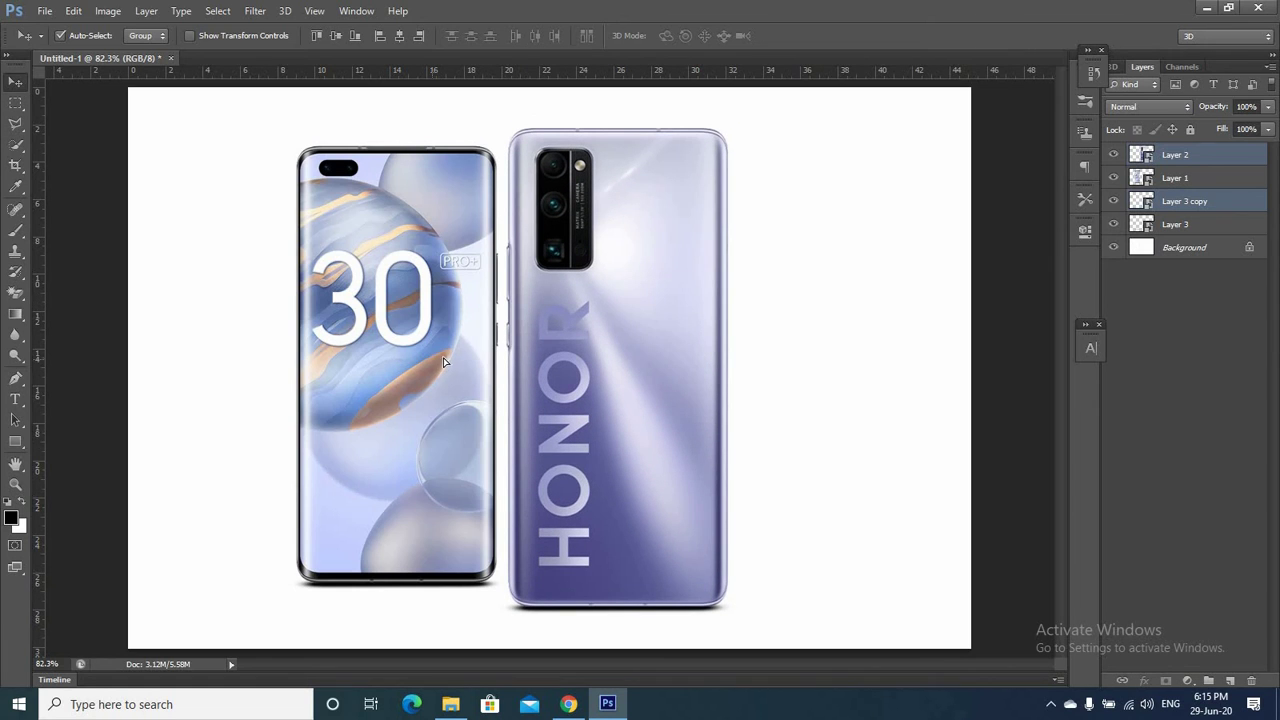
mouse_move(432, 367)
left_mouse_down()
mouse_move(450, 349)
mouse_move(434, 366)
left_mouse_up()
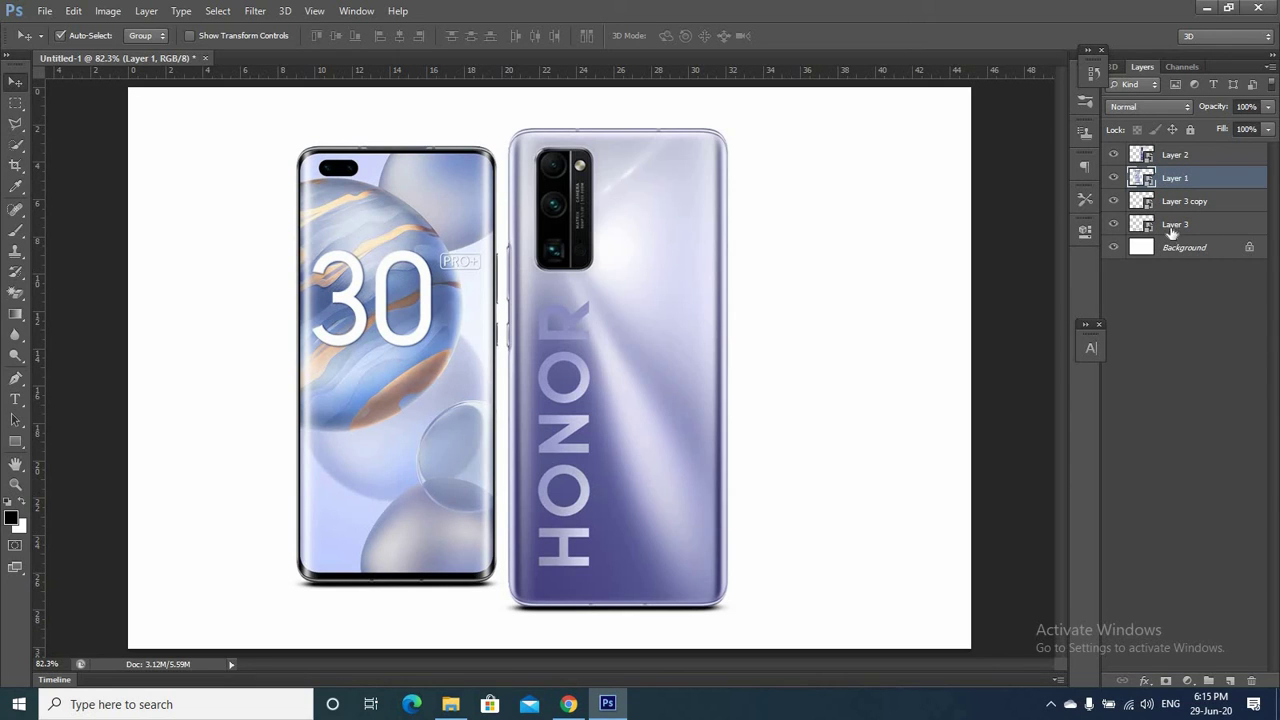
Slide the front phone and its shadow right so it sits partly behind the back phone
left_click(1162, 228)
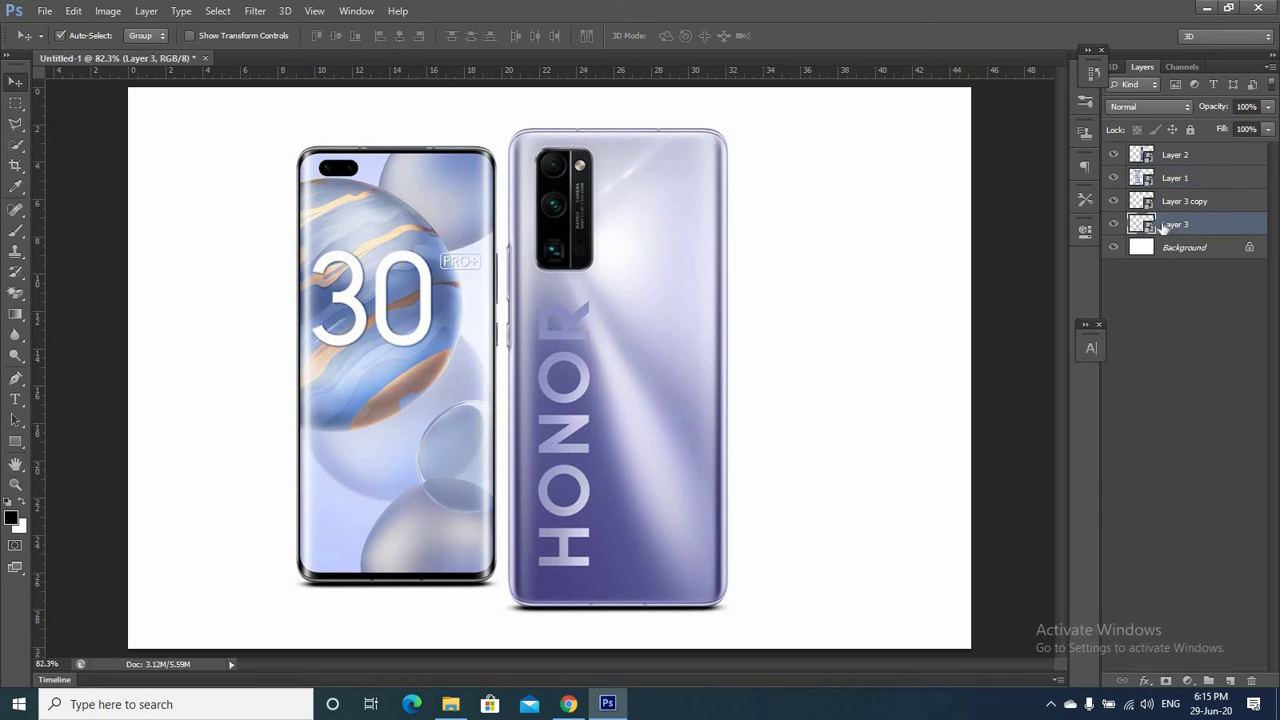
left_click(1177, 178, "ctrl")
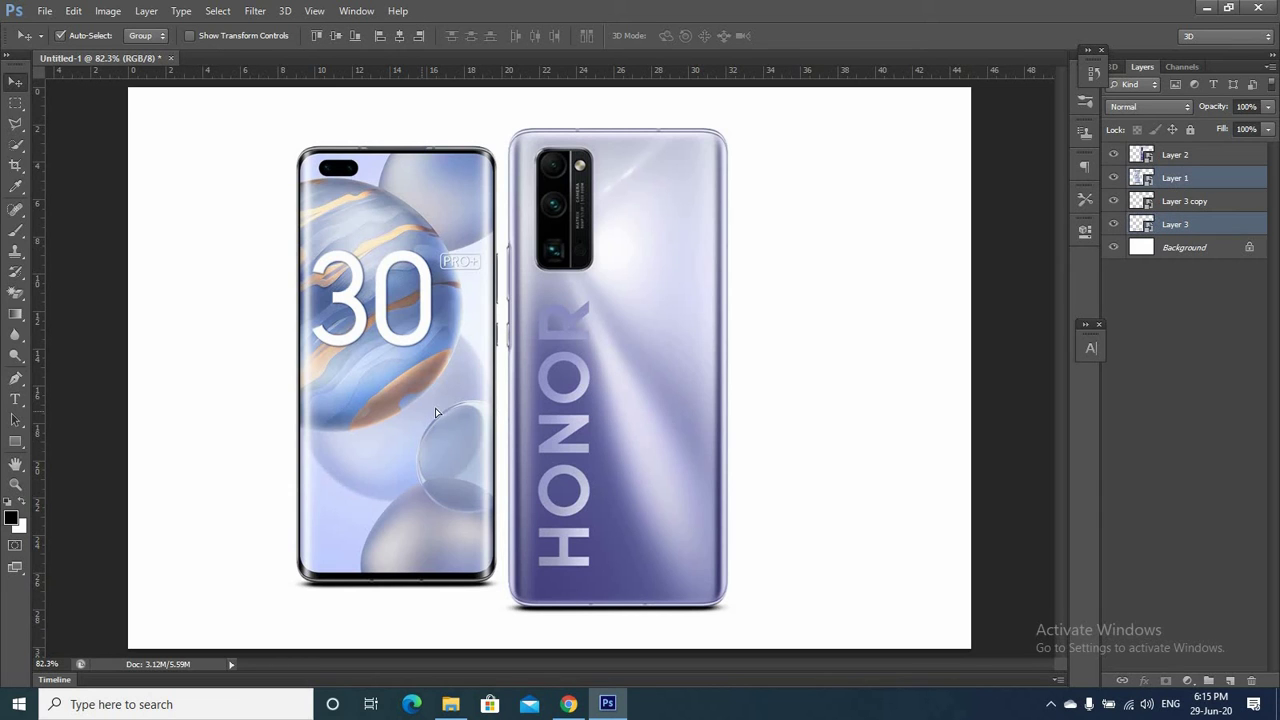
mouse_move(429, 406)
left_mouse_down()
mouse_move(449, 396)
mouse_move(460, 412)
left_mouse_up()
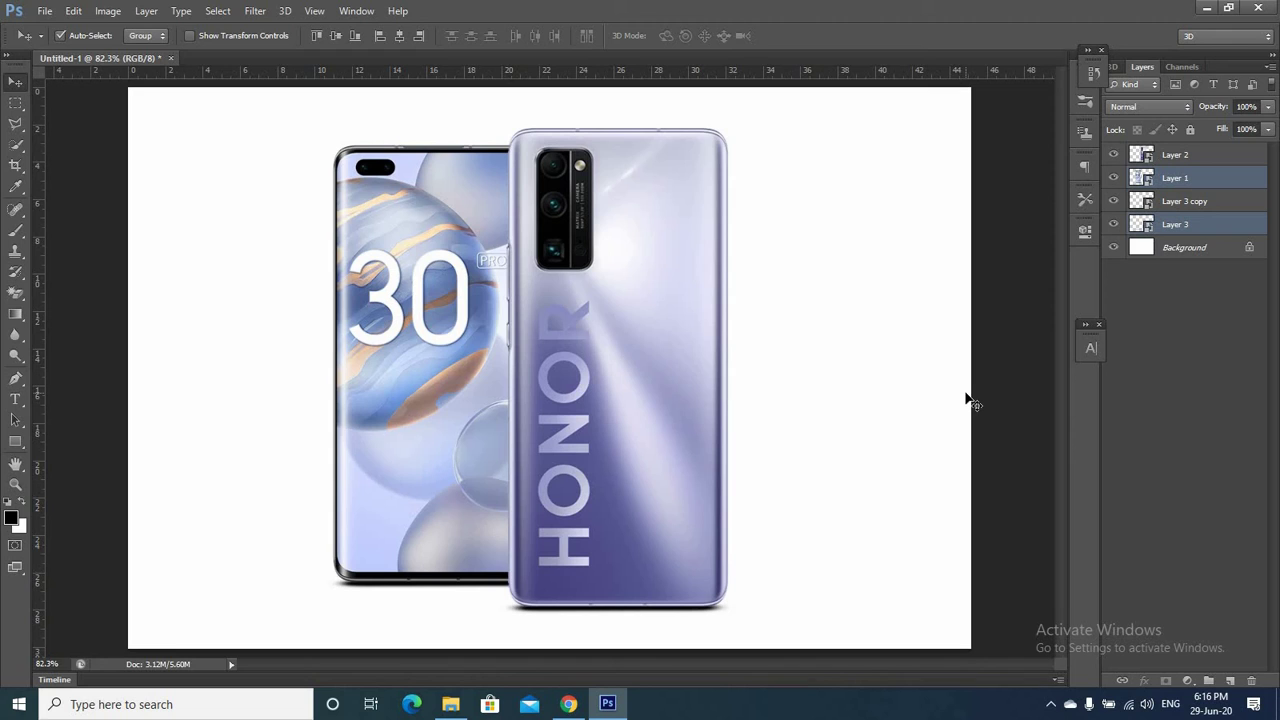
left_click(1192, 284)
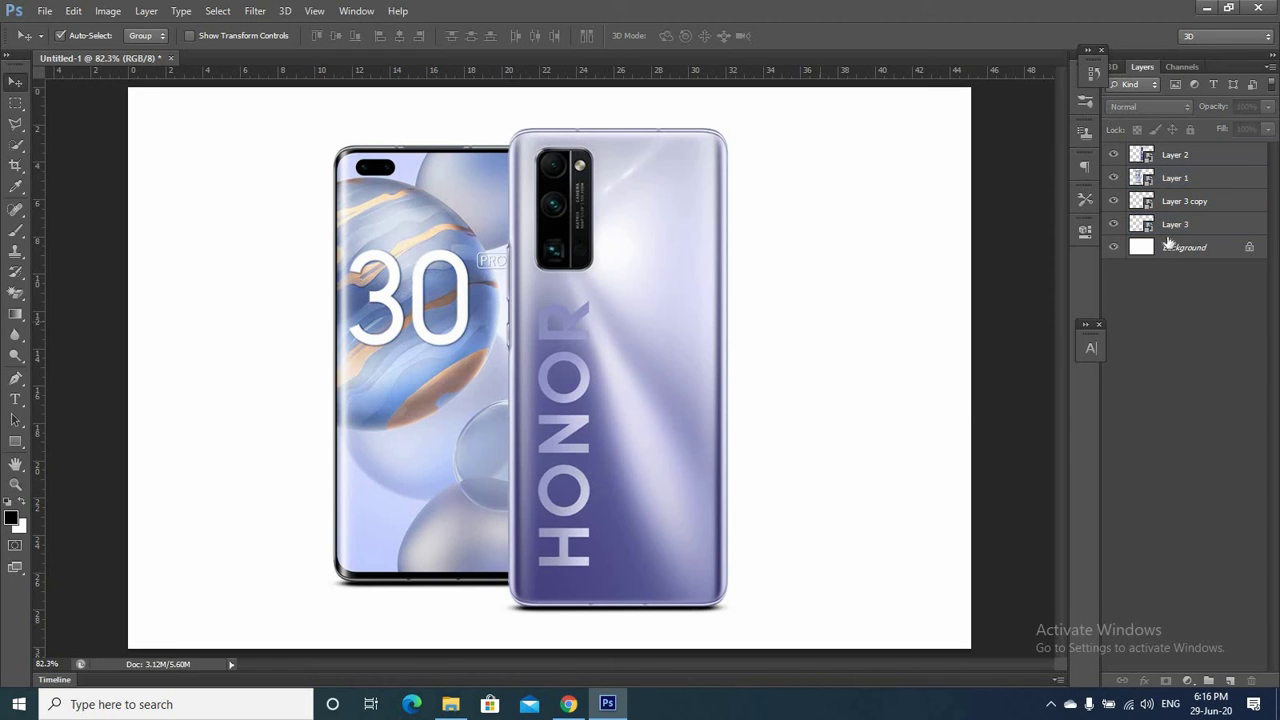
left_click(1178, 160)
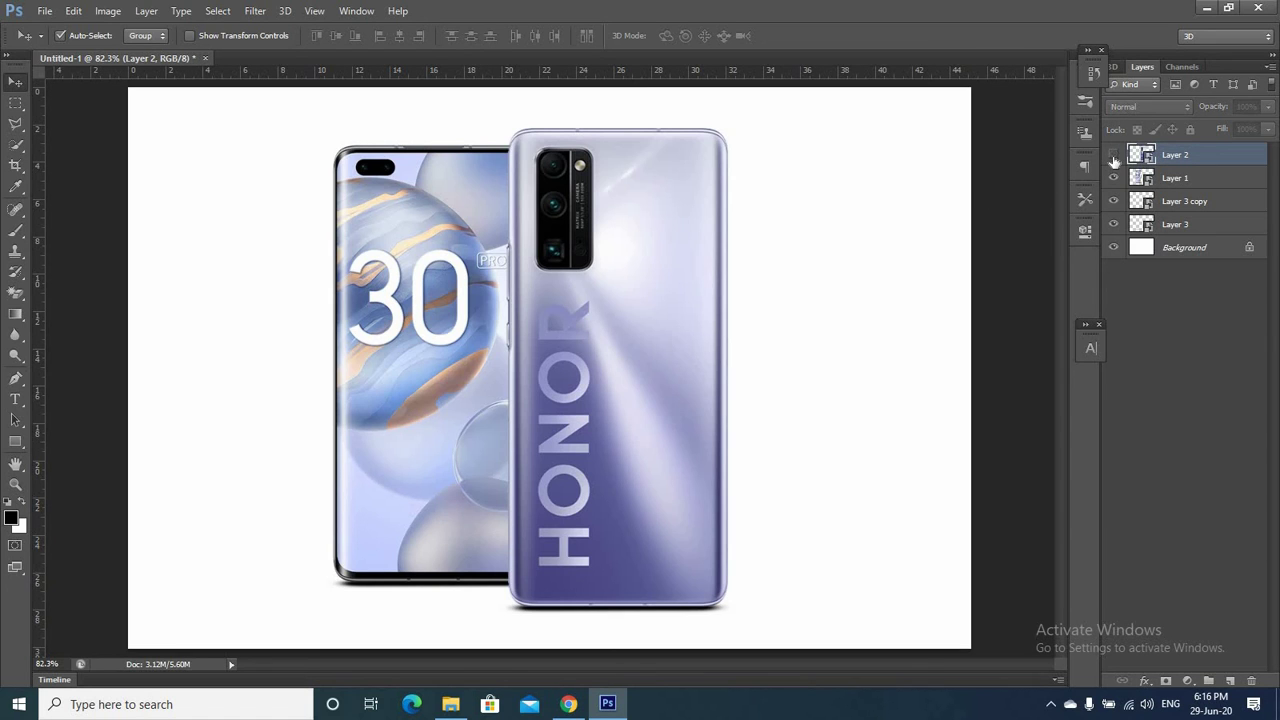
Add a new Layer 4 clipped to the back phone's layer
left_click(1114, 155)
left_click(1114, 155)
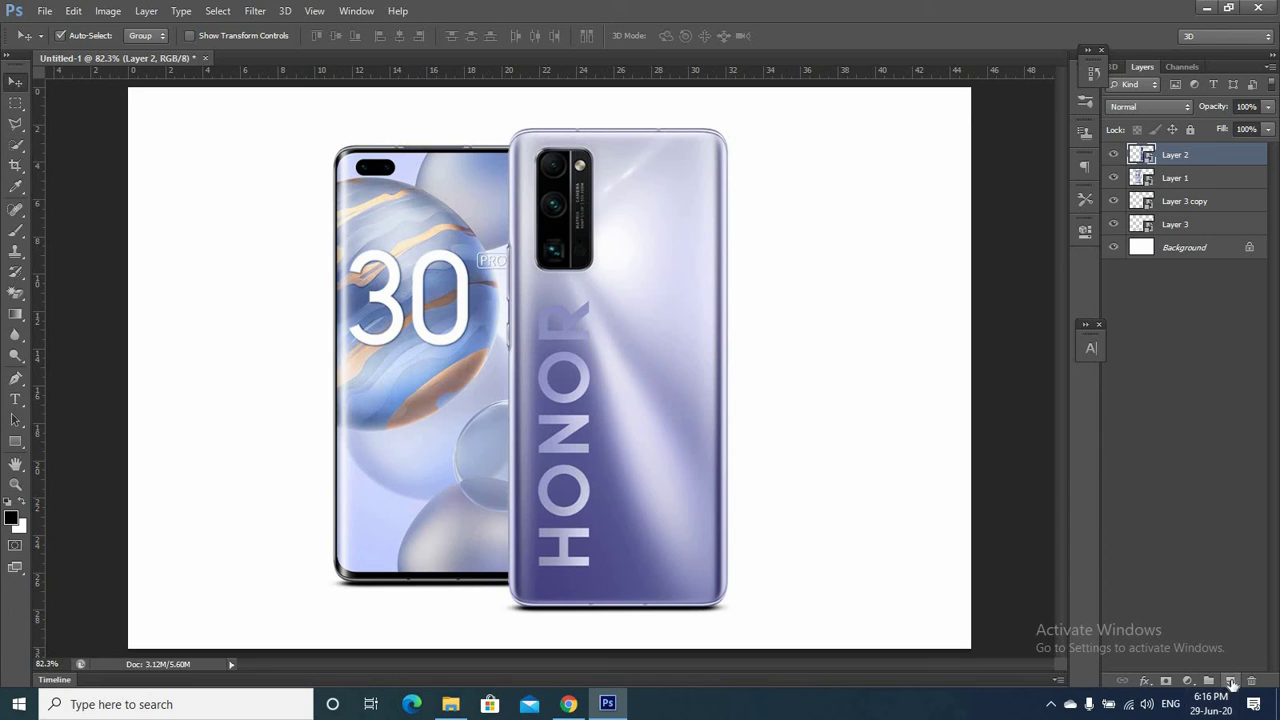
left_click(1230, 681)
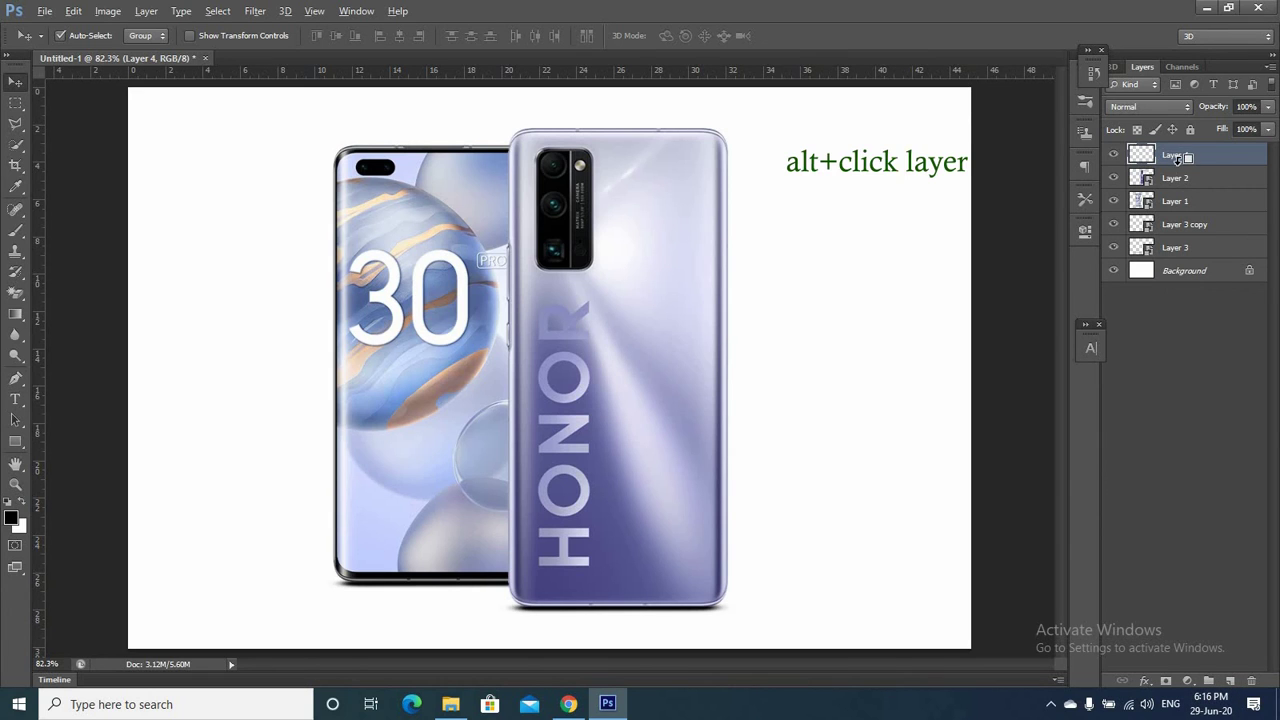
left_click(1180, 158, "alt")
Set up a soft 30 px brush at 50% opacity
left_click(15, 231)
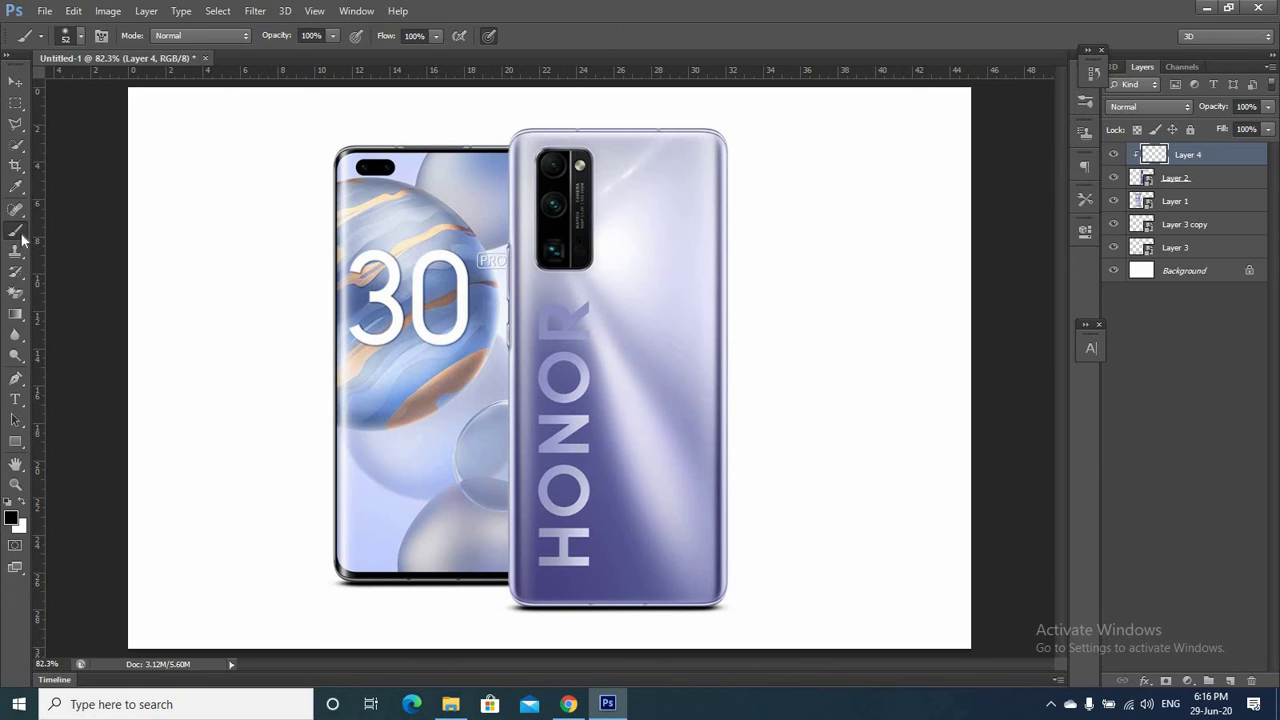
left_click(81, 36)
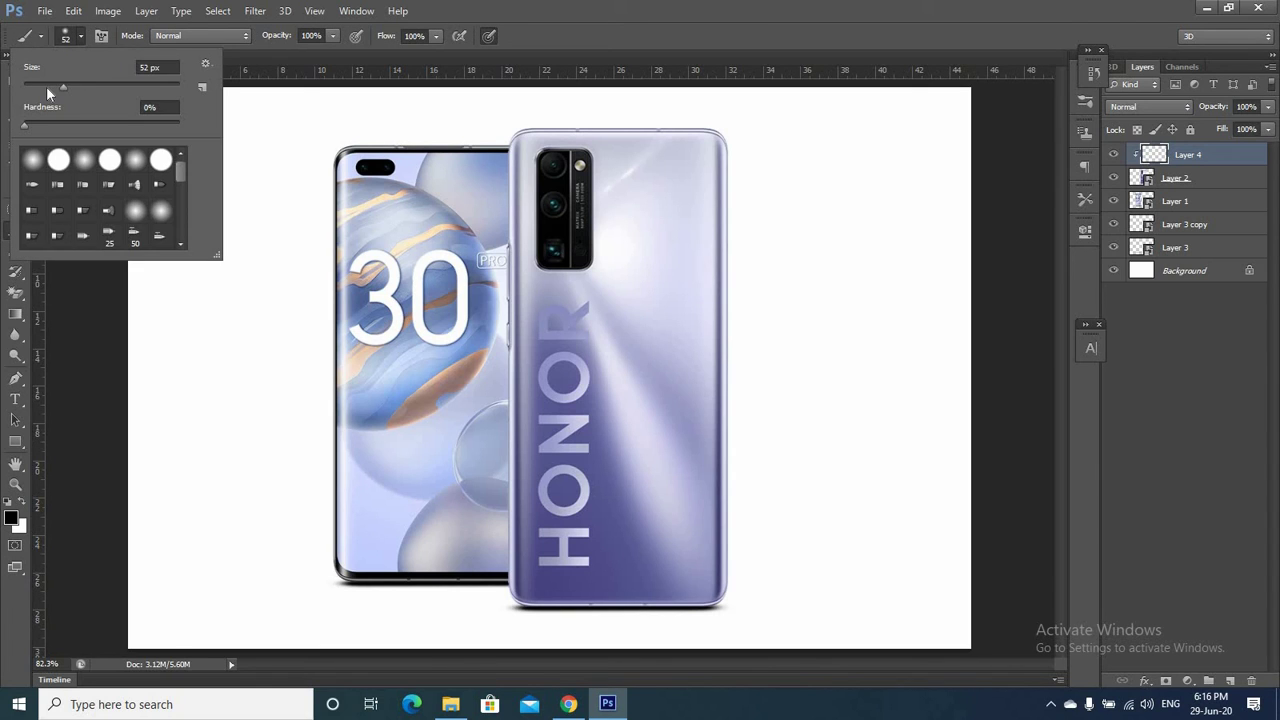
left_click(47, 86)
left_click_drag(268, 38, 253, 40)
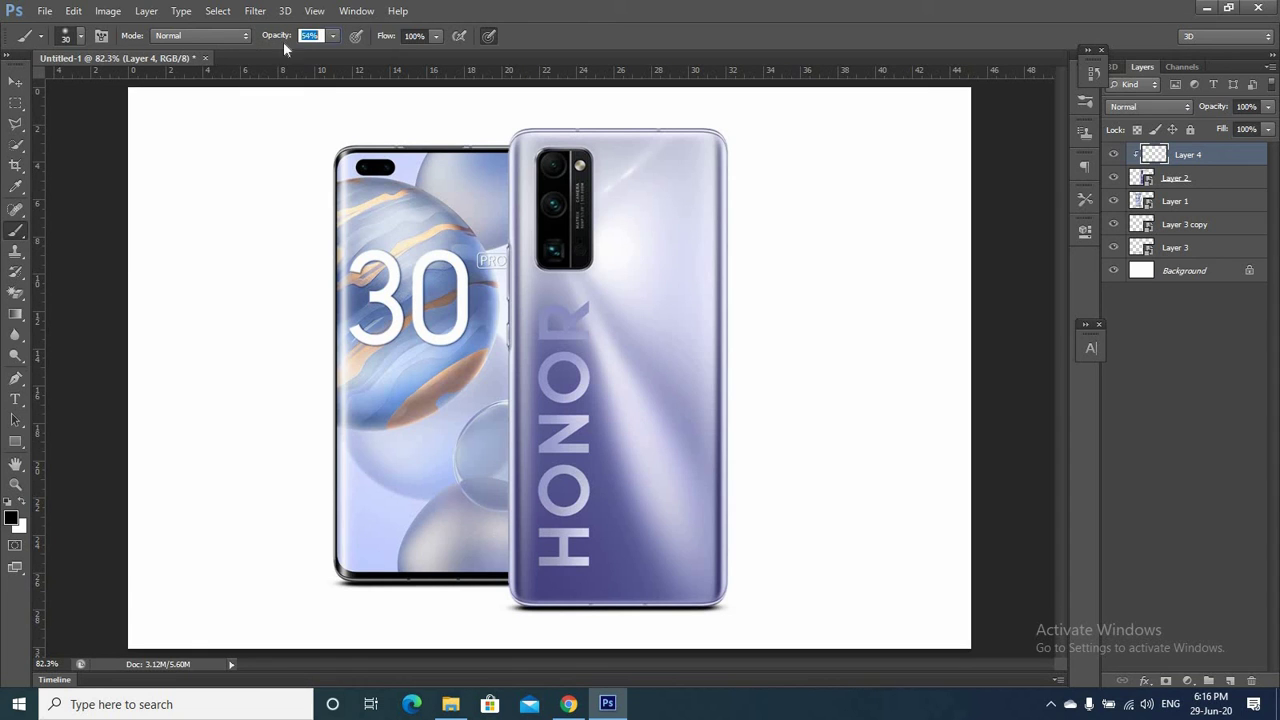
left_click_drag(276, 42, 271, 42)
Zoom to 200% on the phones' bottom edges and show the rulers
key("ctrl+plus")
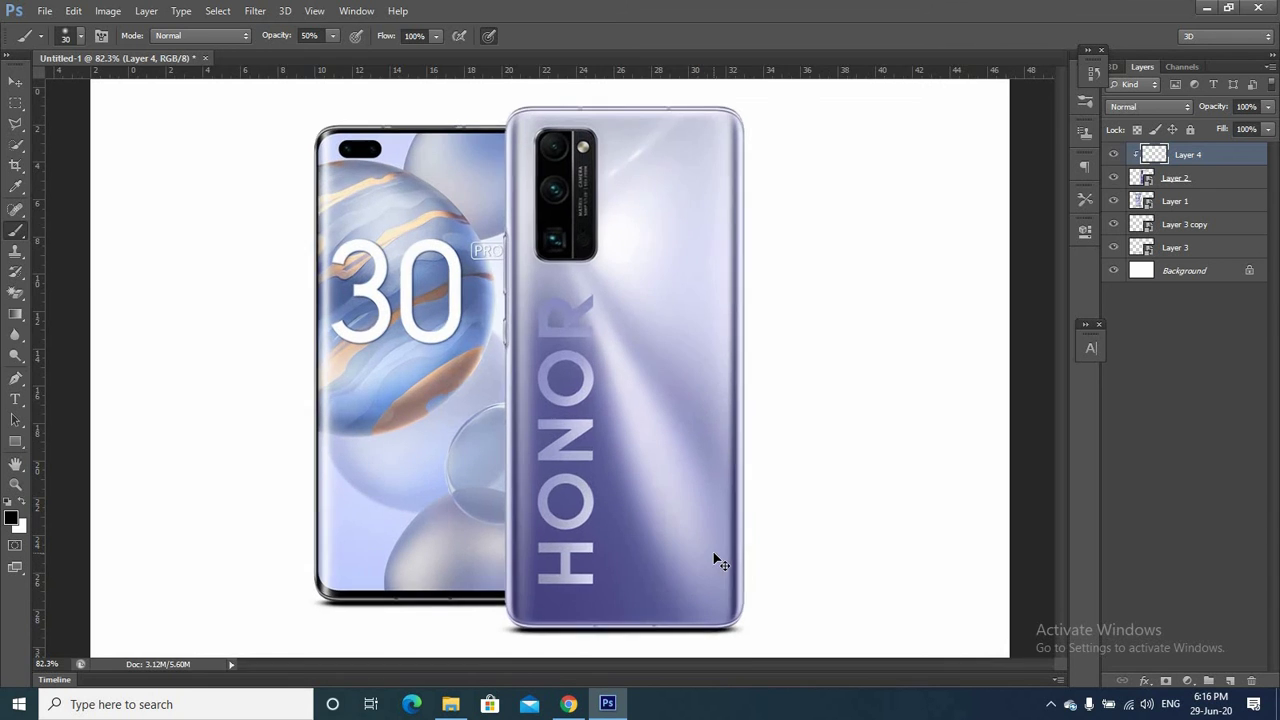
key("ctrl+plus")
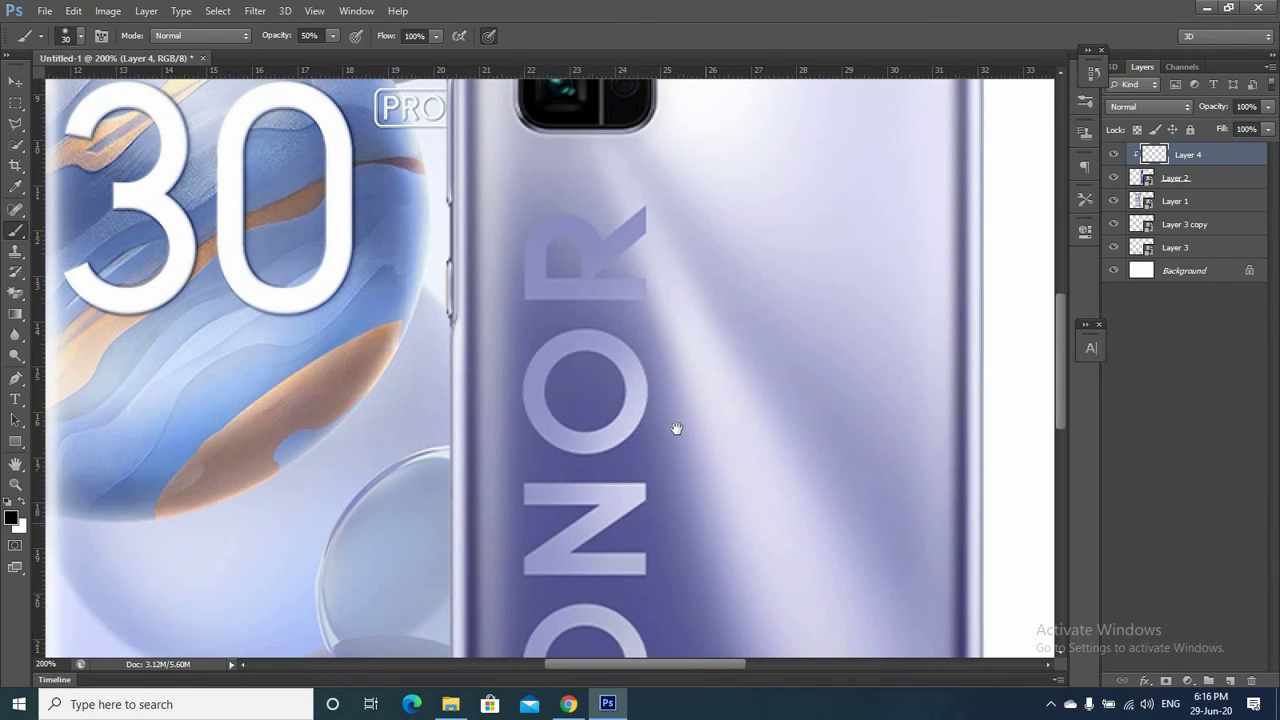
scroll(674, 460, "down", 5)
scroll(668, 430, "down", 2)
scroll(663, 415, "down", 2)
key("ctrl+r")
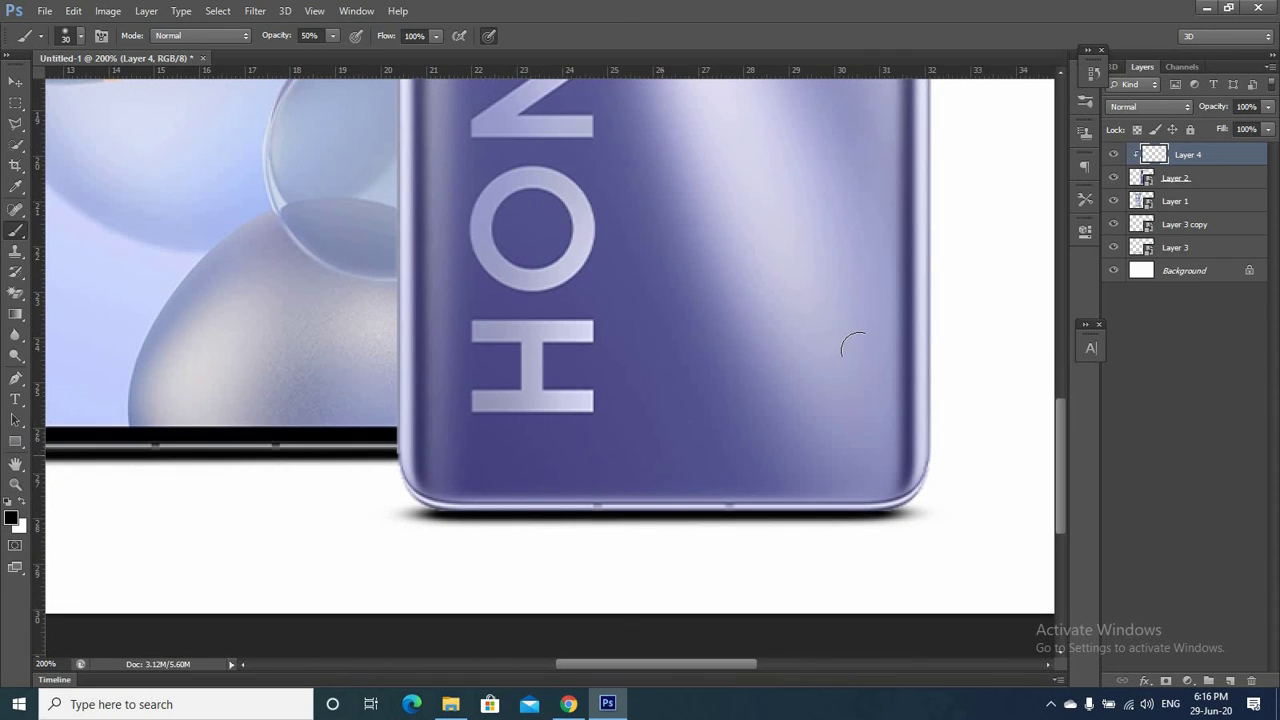
Paint darker shading along the back phone's bottom edge, then hide the back phone layer
left_click(1114, 178)
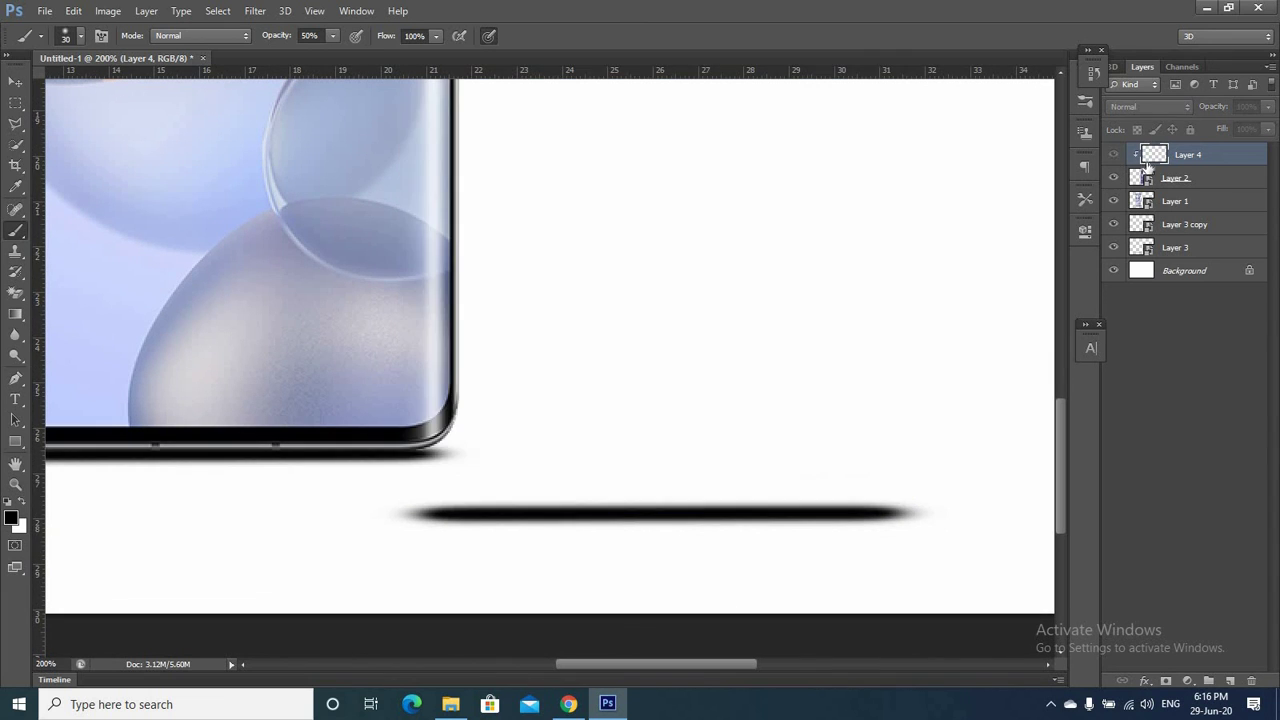
left_click(1114, 178)
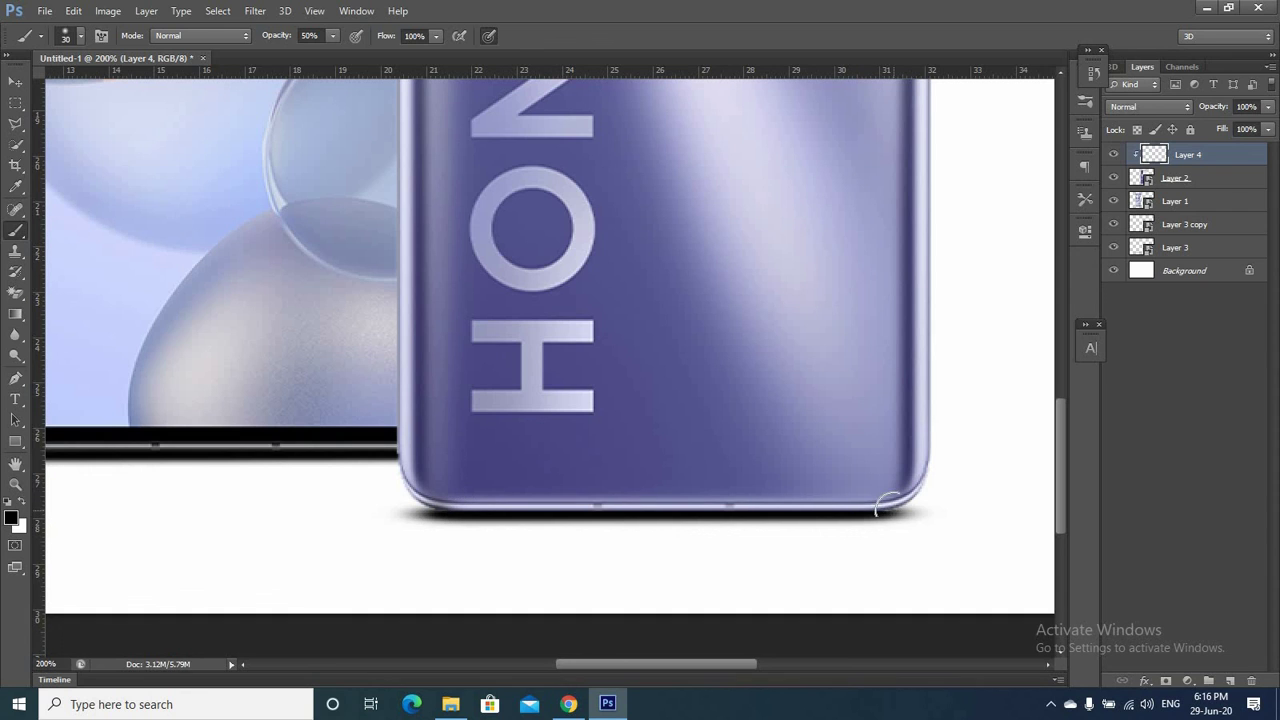
left_click(887, 500, "shift")
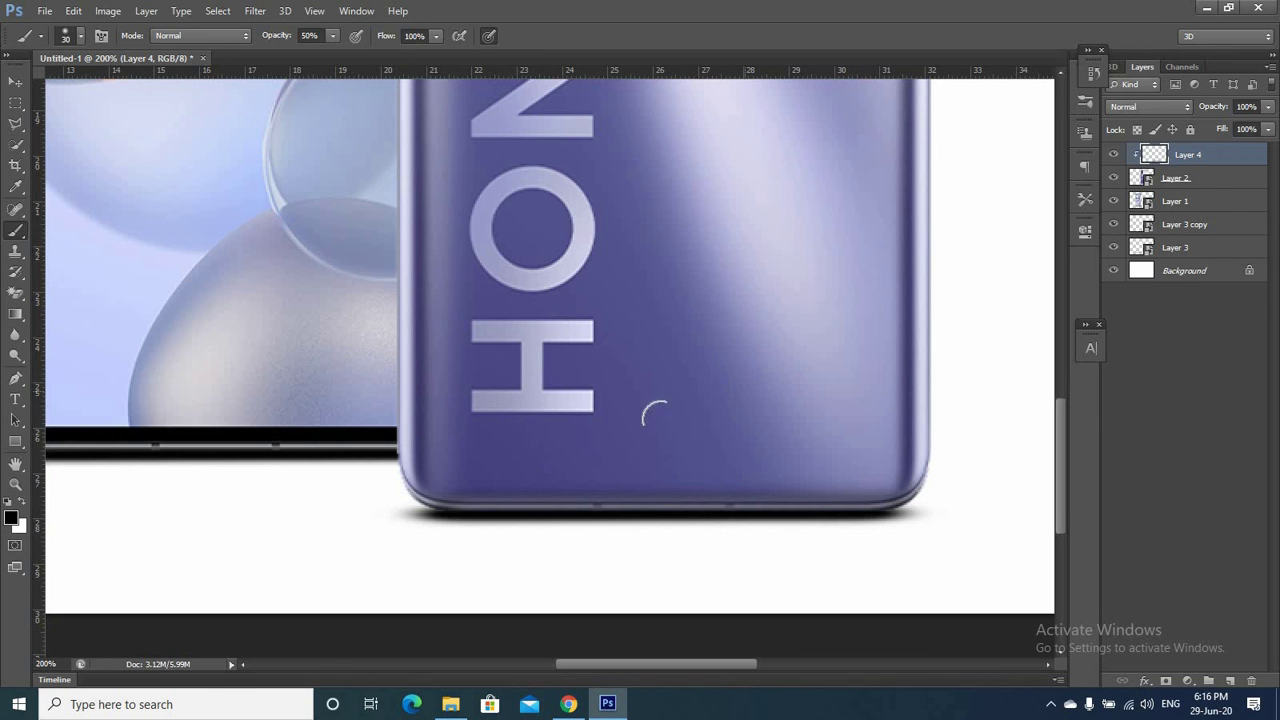
left_click_drag(571, 374, 840, 377)
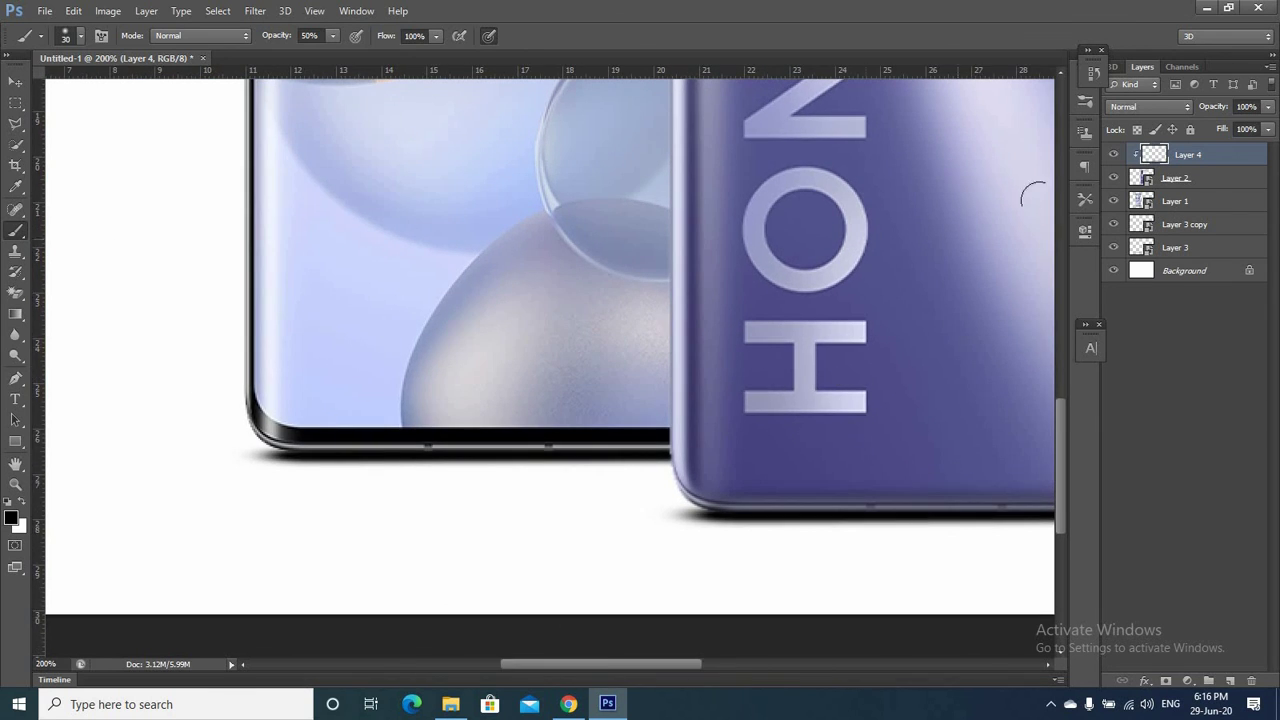
left_click(1113, 177)
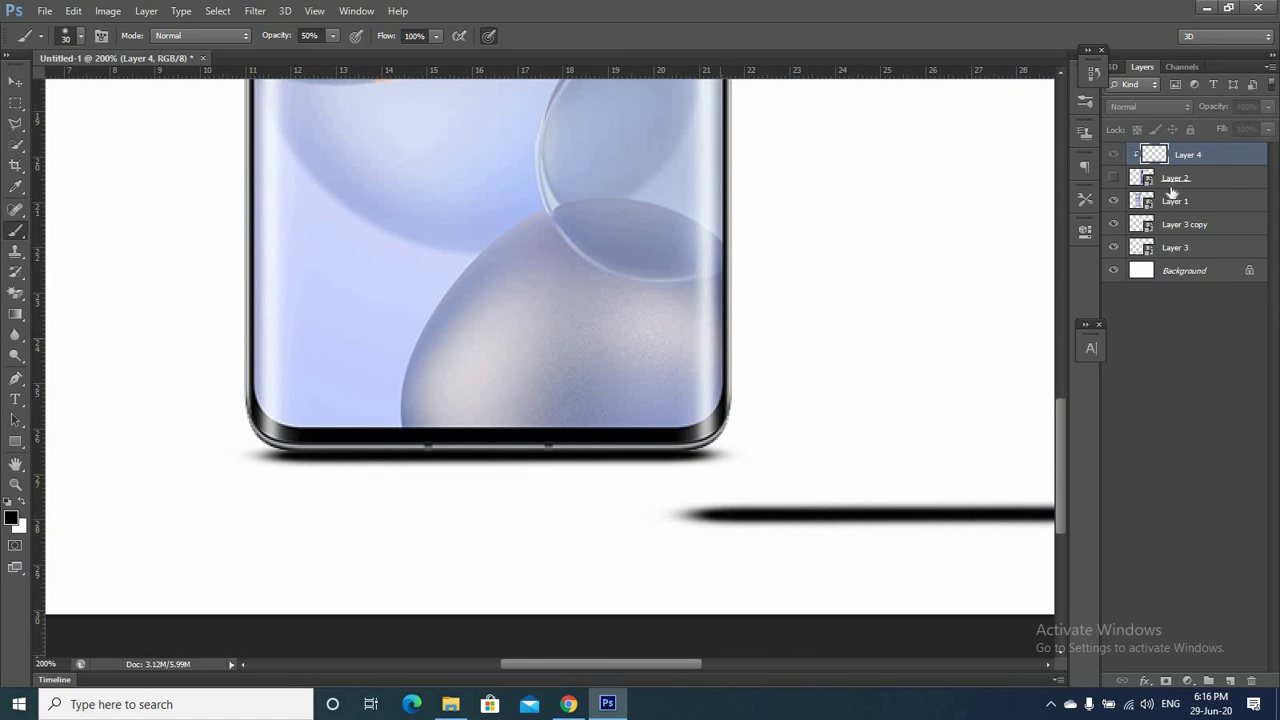
Select Layer 1 and briefly hide and re-show the front phone and shadow line to check them
left_click(1165, 205)
left_click(1114, 201)
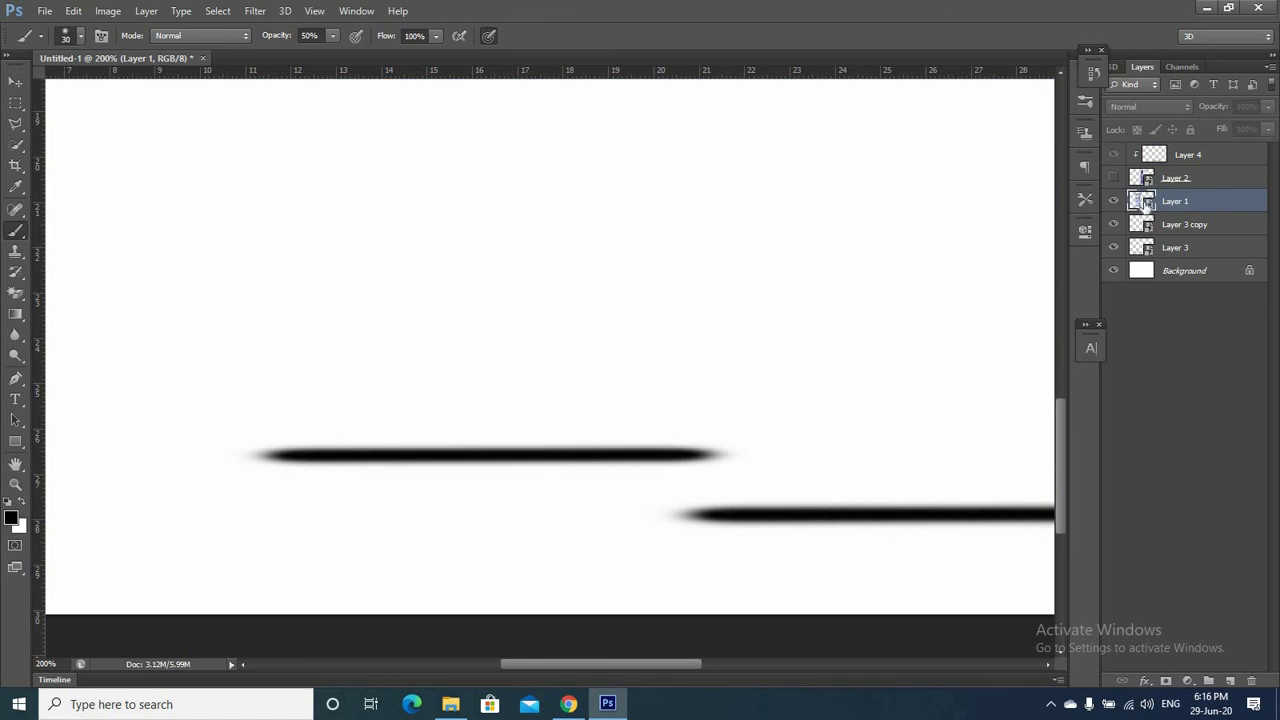
left_click(1114, 201)
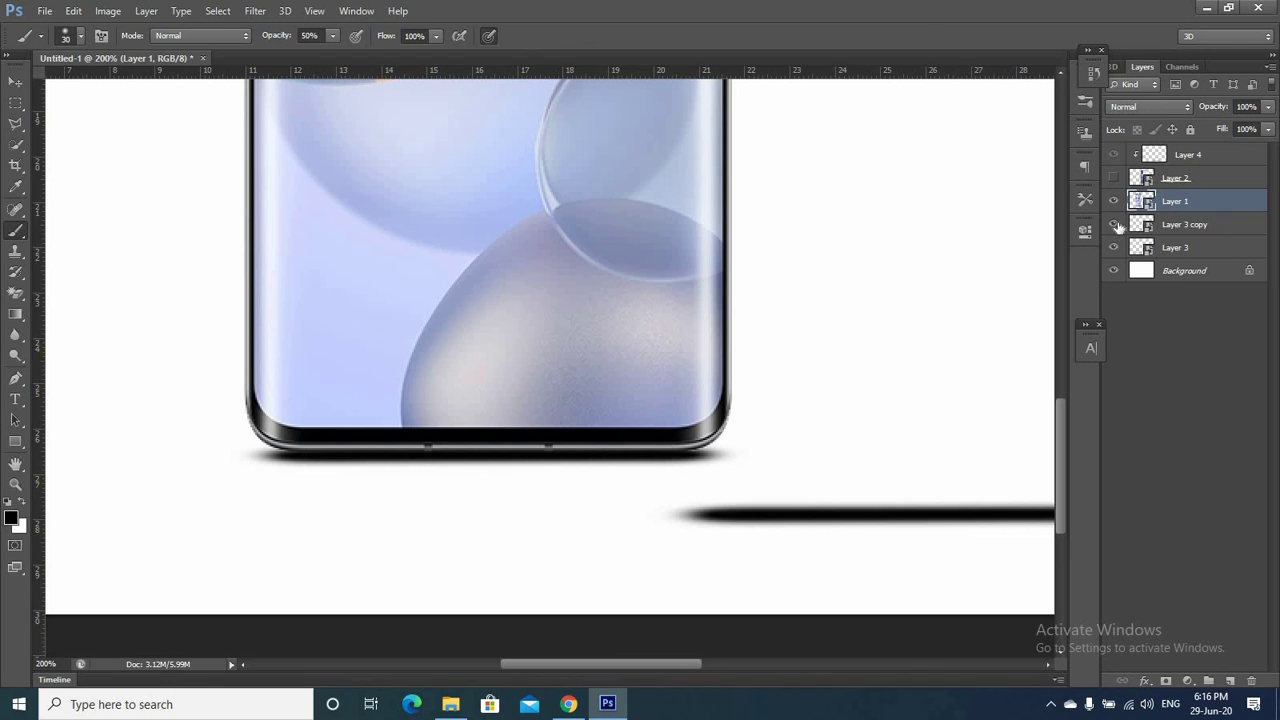
left_click(1114, 224)
left_click(1114, 224)
Darken the front phone's bottom bezel on a new layer clipped to Layer 1, then show Layer 2's back phone
left_click(1231, 681)
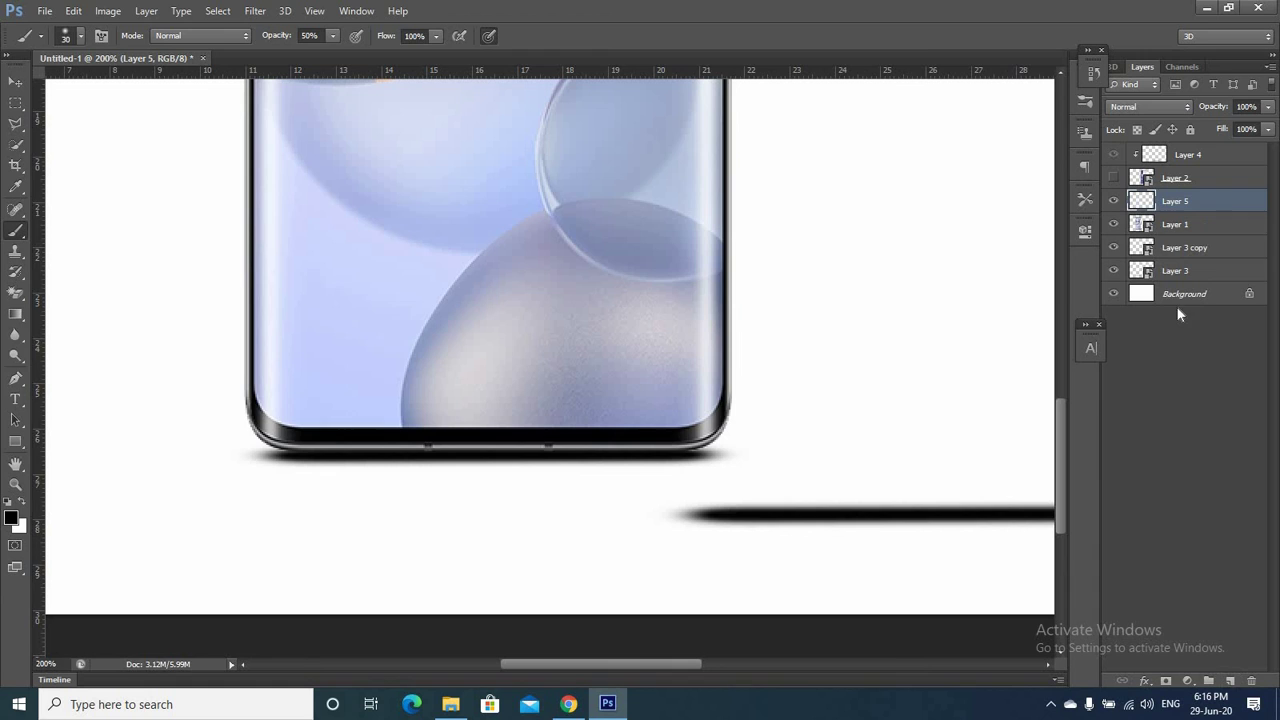
left_click(1181, 213, "alt")
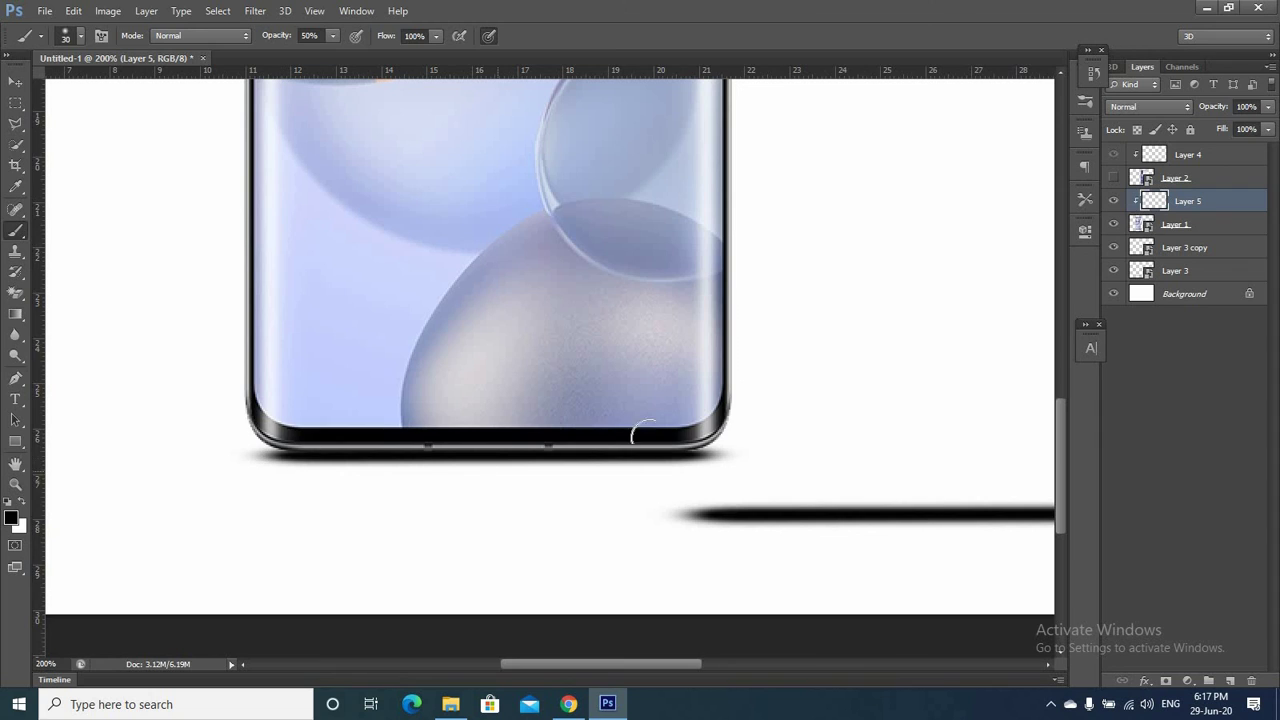
left_click(714, 444, "shift")
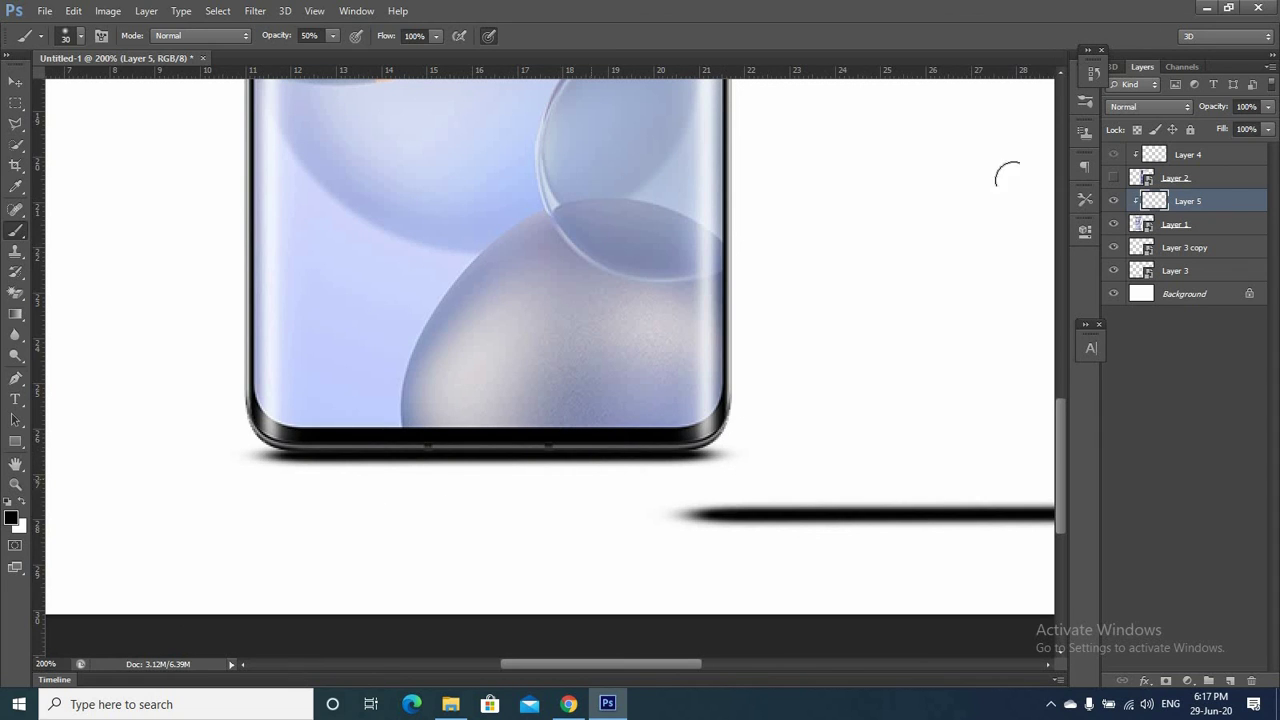
left_click(1113, 177)
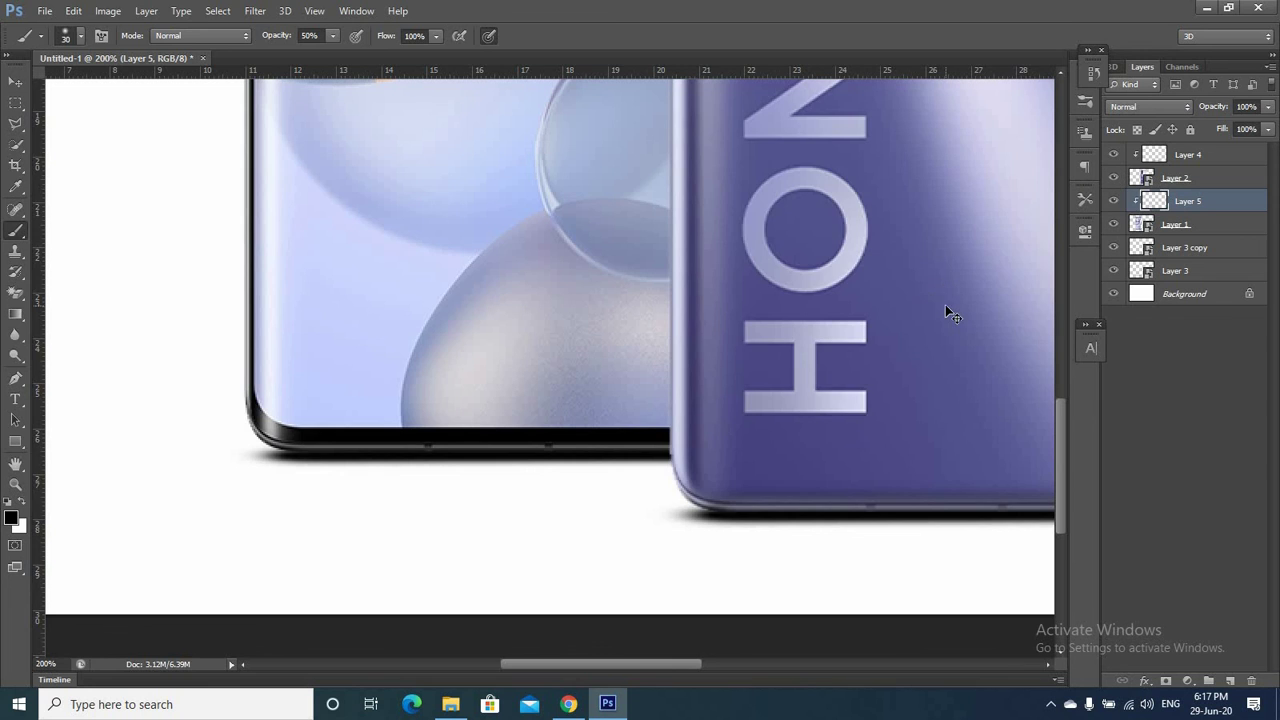
key("ctrl+0")
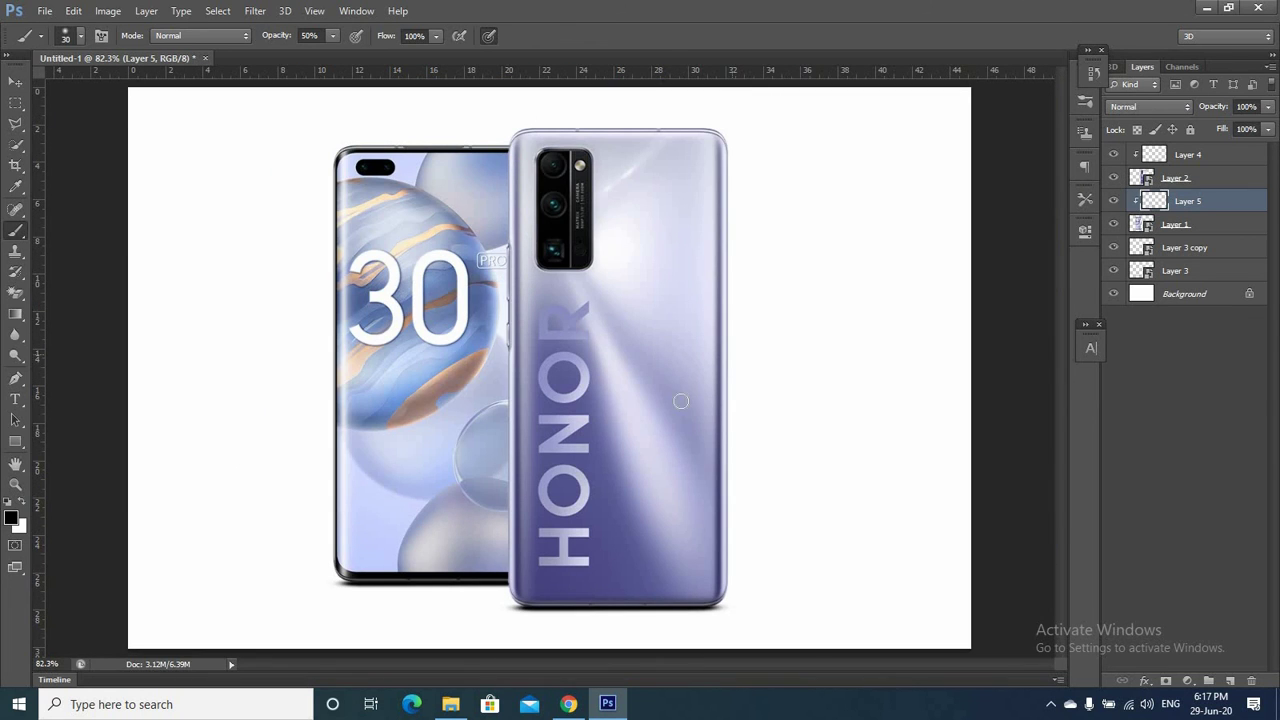